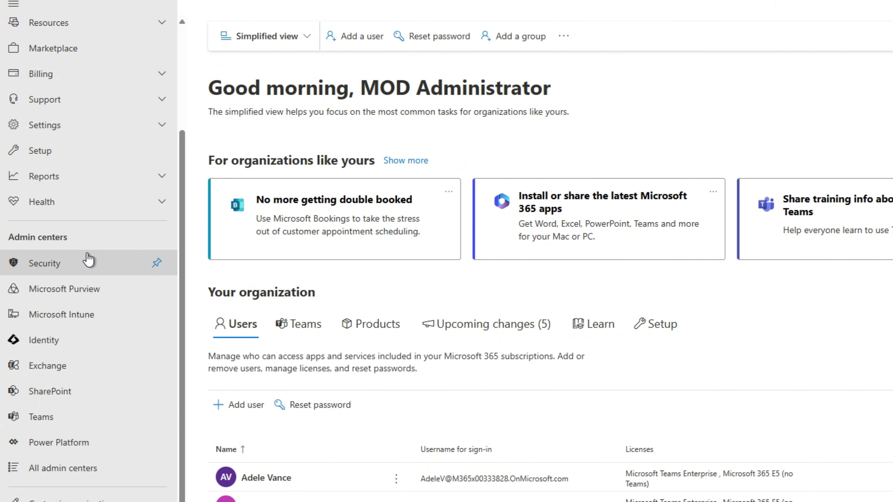
# Open Microsoft Entra Connect from the Identity admin center and download the Connect Sync agent, accepting the terms
pyautogui.click(38, 341)
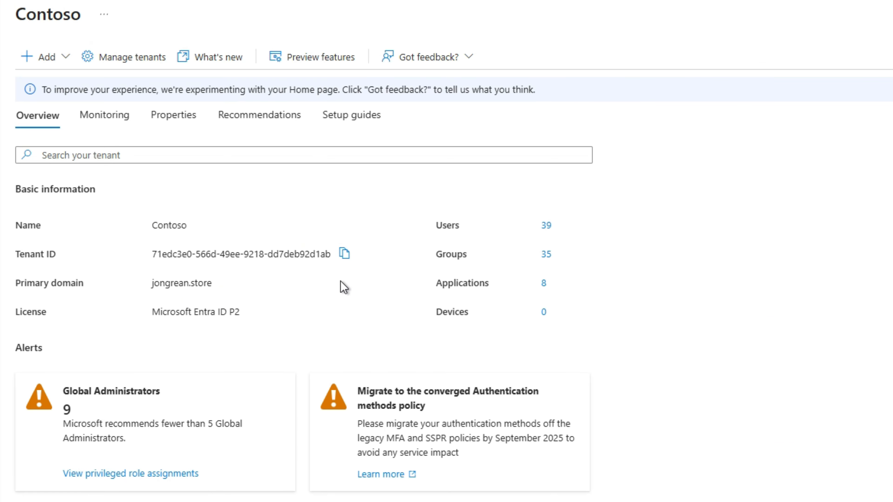
pyautogui.scroll(-6, 344, 287)
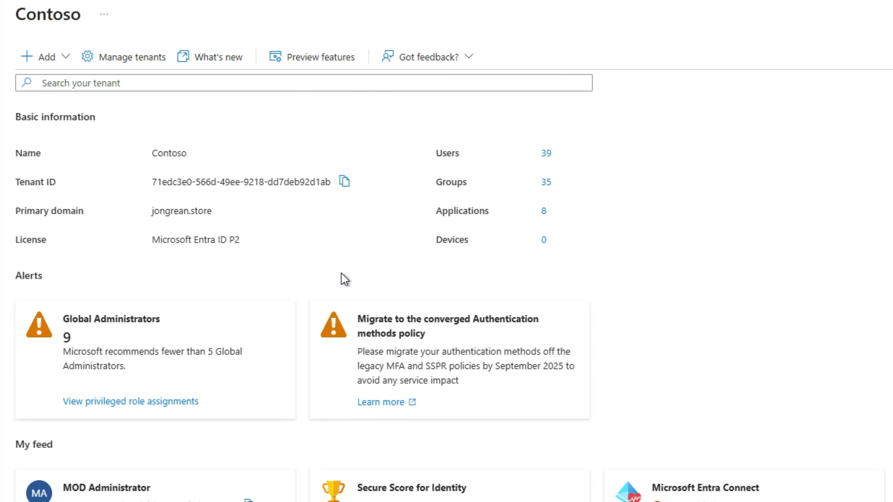
pyautogui.click(527, 390)
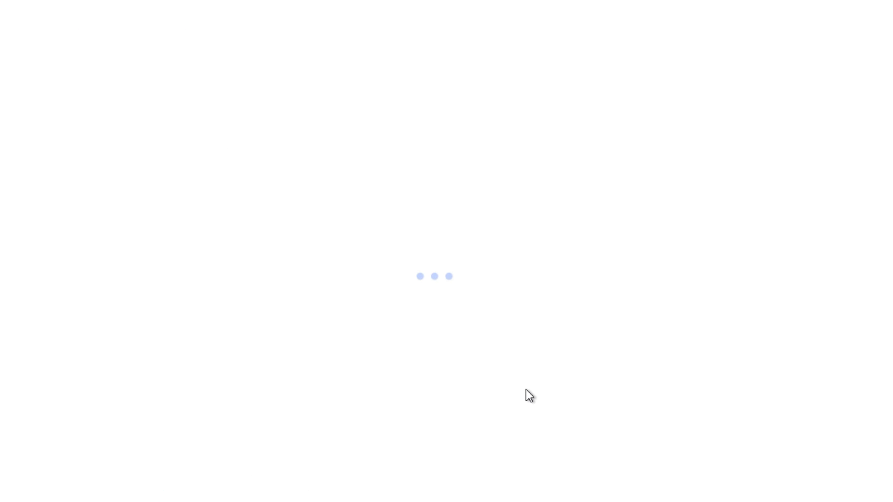
pyautogui.click(61, 140)
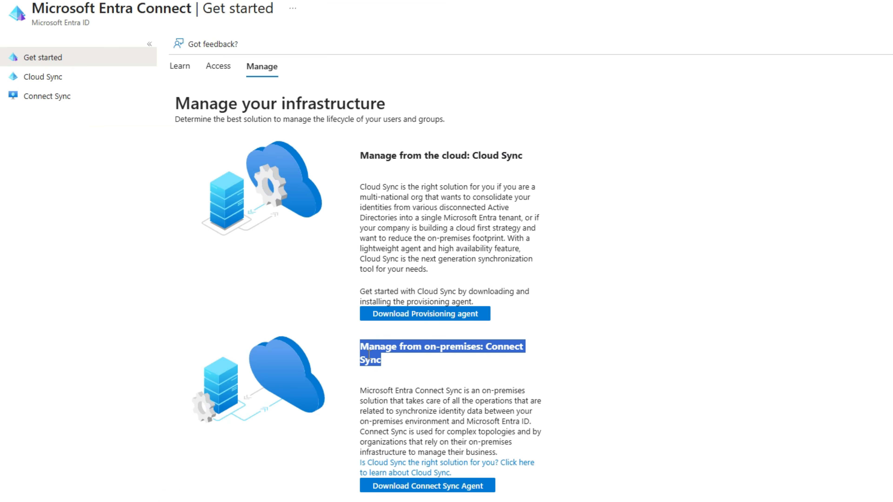
pyautogui.click(394, 487)
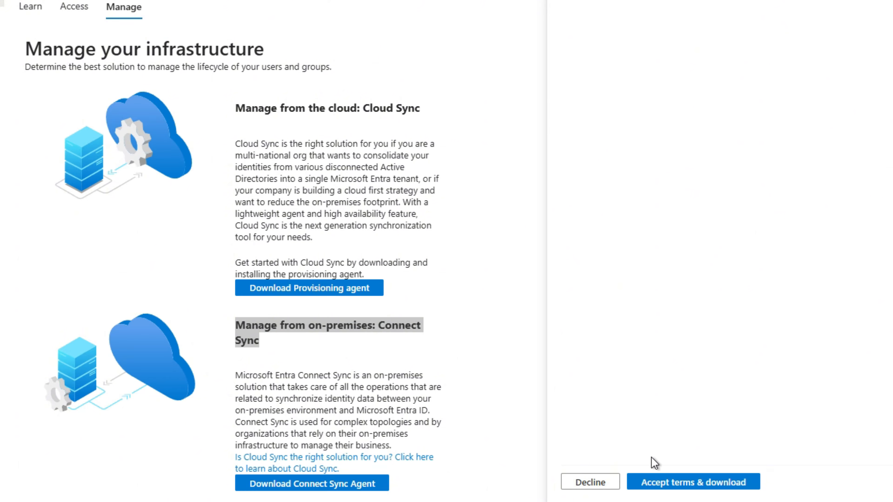
pyautogui.click(658, 486)
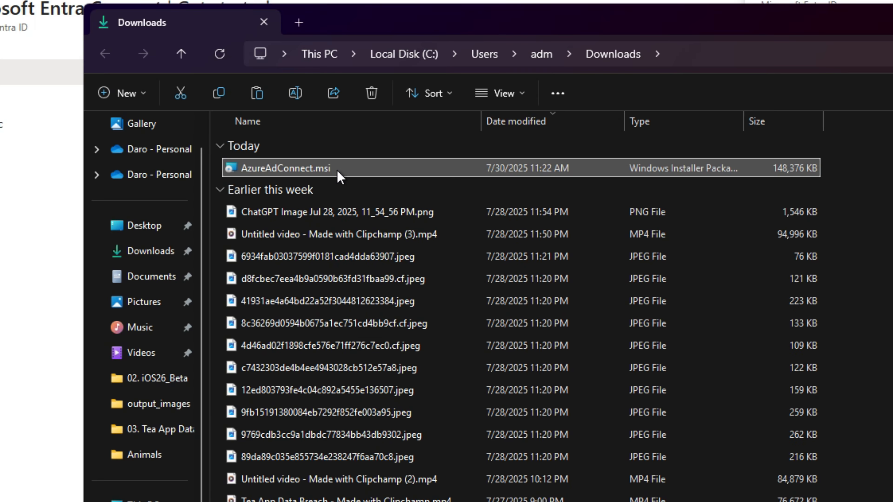
# Copy the AzureAdConnect.msi installer from the Downloads folder to the win25-Entra-01 server
pyautogui.rightClick(369, 194)
pyautogui.click(416, 237)
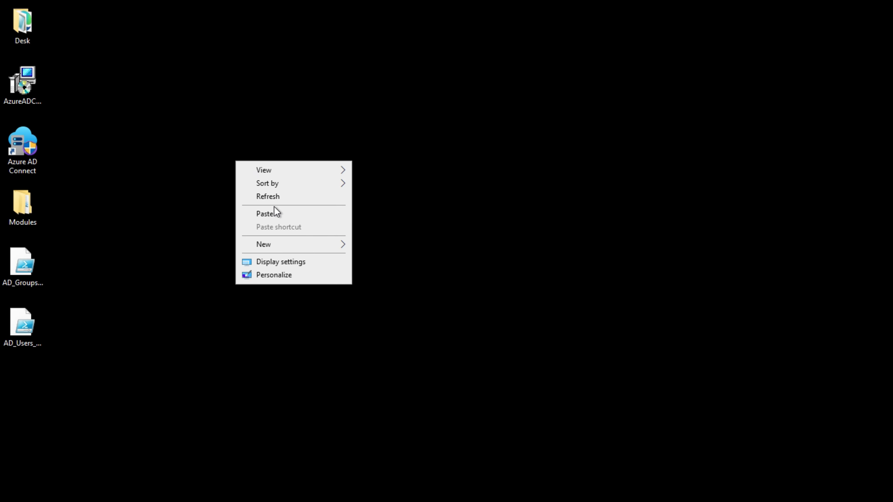
pyautogui.click(276, 213)
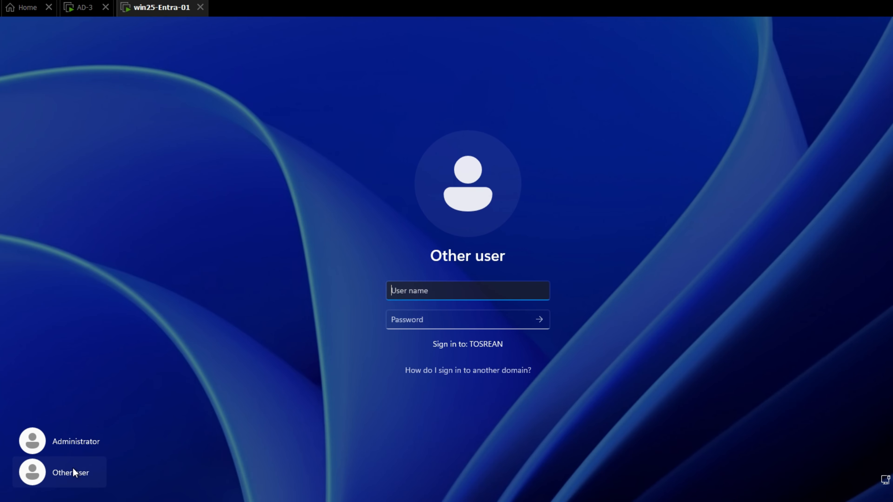
# Sign in to the win25-Entra-01 server as adm on the TOSREAN domain, entering the account password
pyautogui.write('adm')
pyautogui.press('Tab')
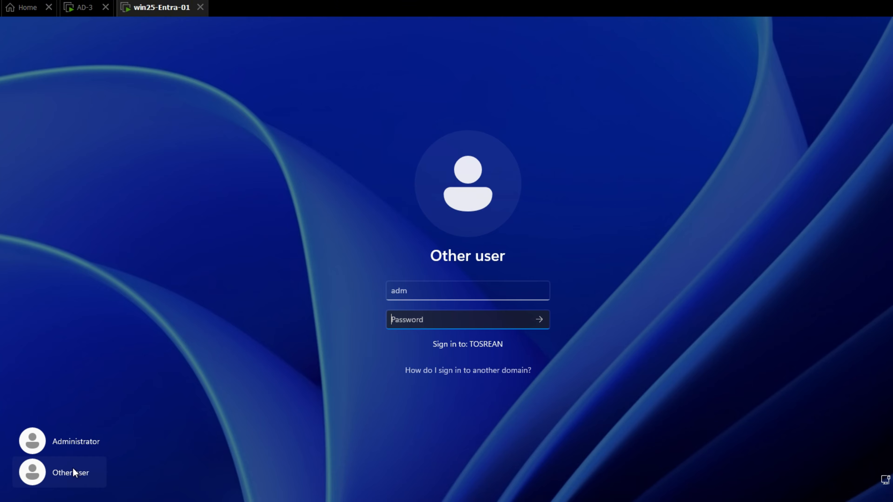
pyautogui.press('Return')
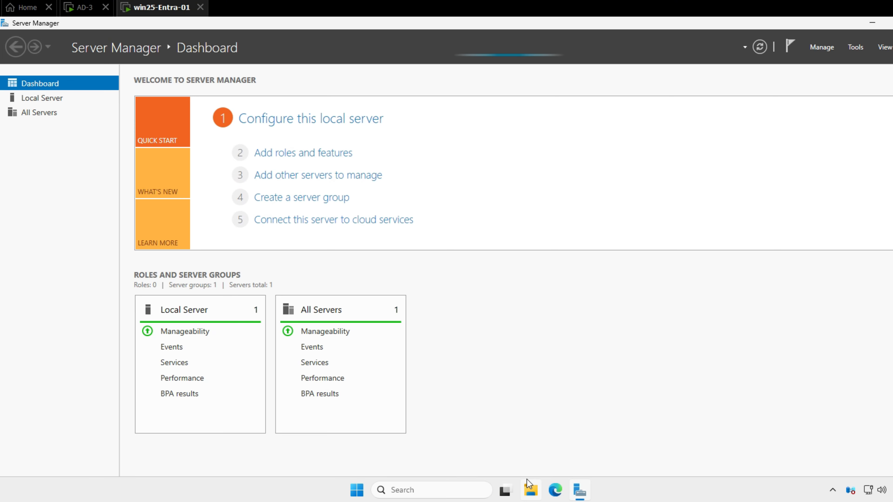
# Browse to Local Disk (C:) on the server and launch the AzureAdConnect installer
pyautogui.click(425, 488)
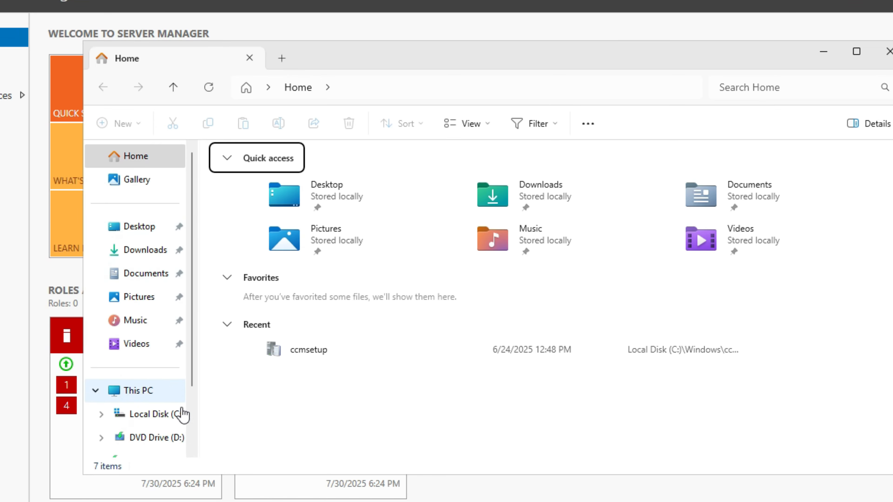
pyautogui.click(181, 414)
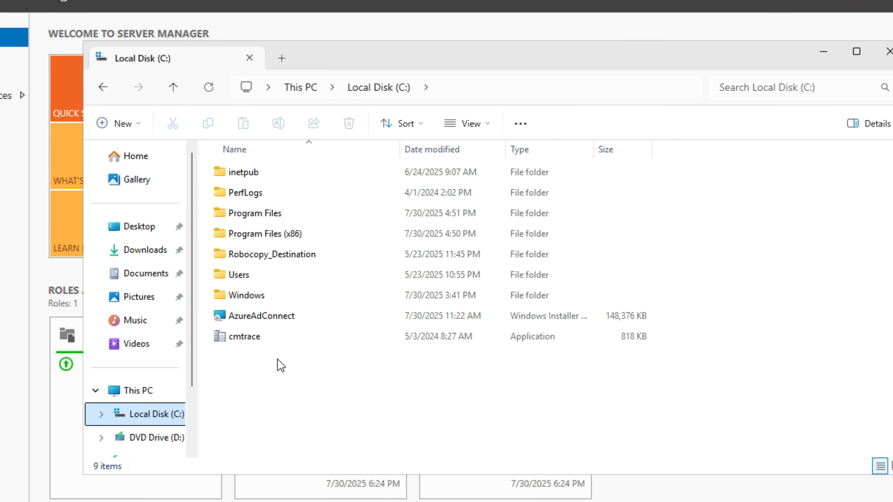
pyautogui.click(254, 321)
pyautogui.rightClick(254, 327)
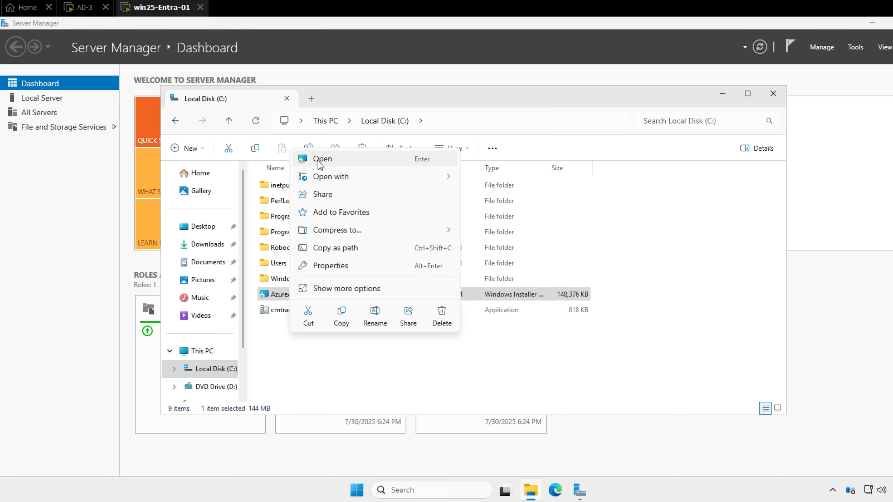
pyautogui.click(295, 137)
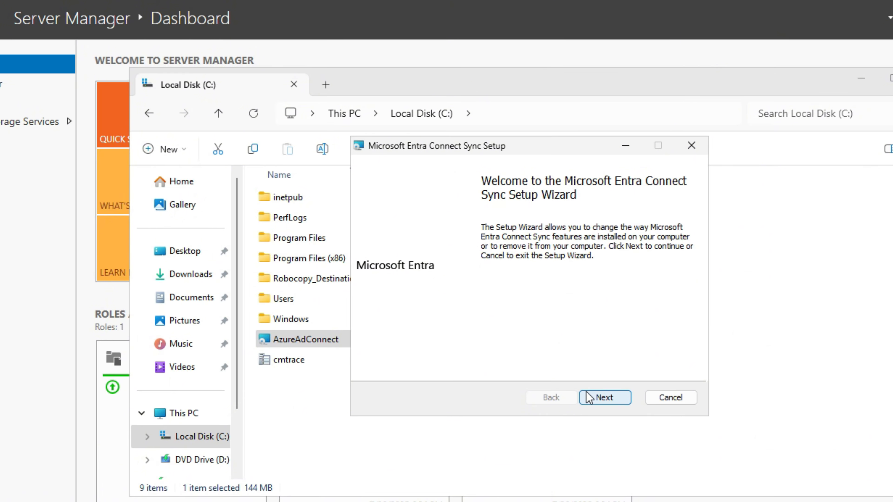
# Run a repair of the Microsoft Entra Connect Sync installation in the setup wizard
pyautogui.click(514, 341)
pyautogui.click(427, 277)
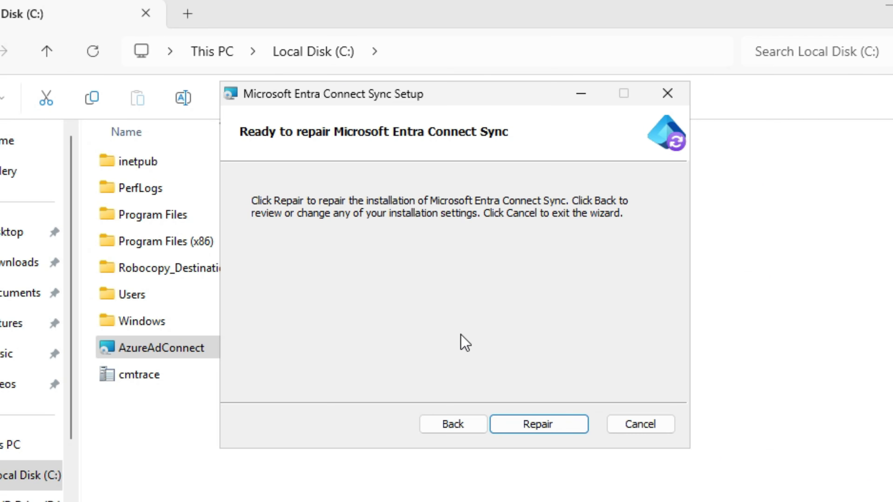
pyautogui.click(527, 427)
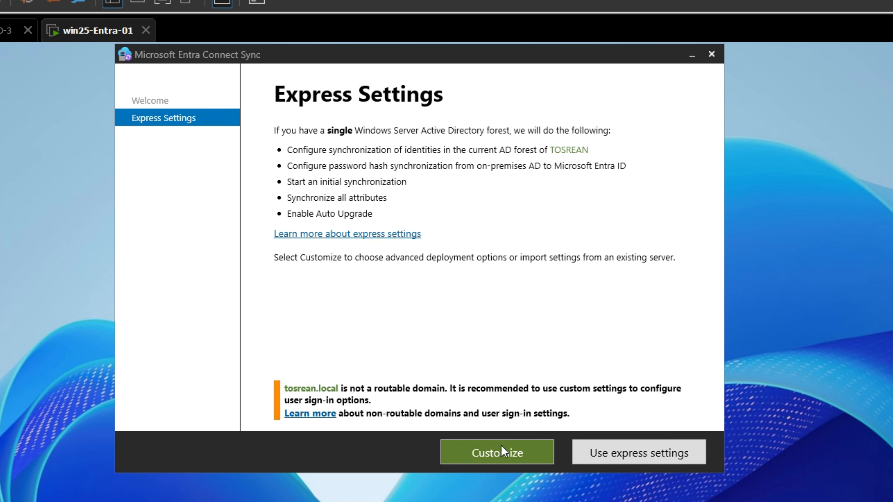
# Choose customized setup without importing settings, keep Password Hash Synchronization and enable single sign-on
pyautogui.click(499, 453)
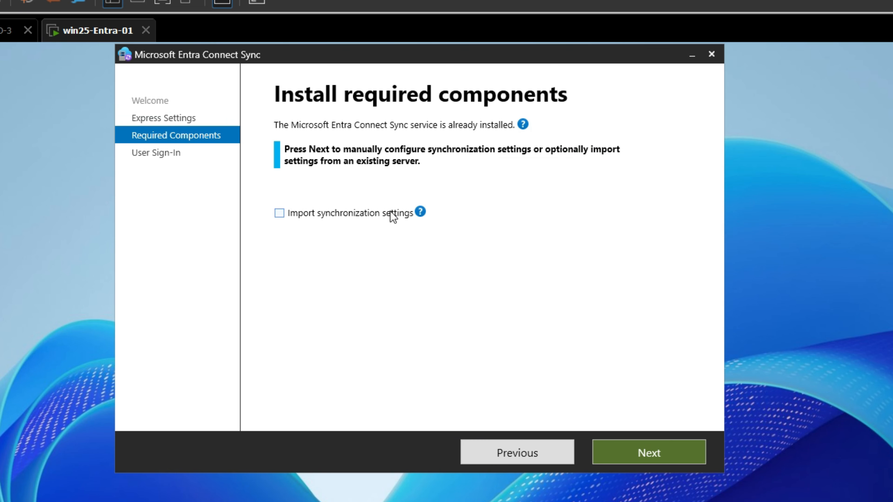
pyautogui.click(627, 453)
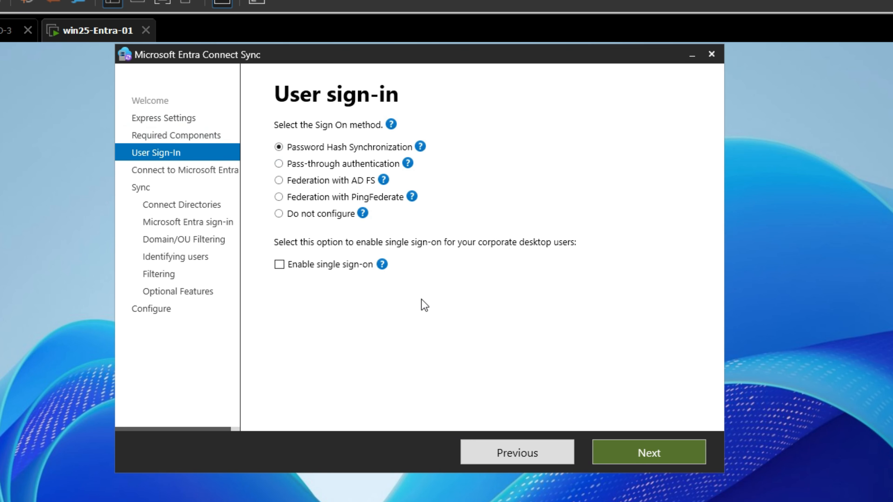
pyautogui.click(352, 272)
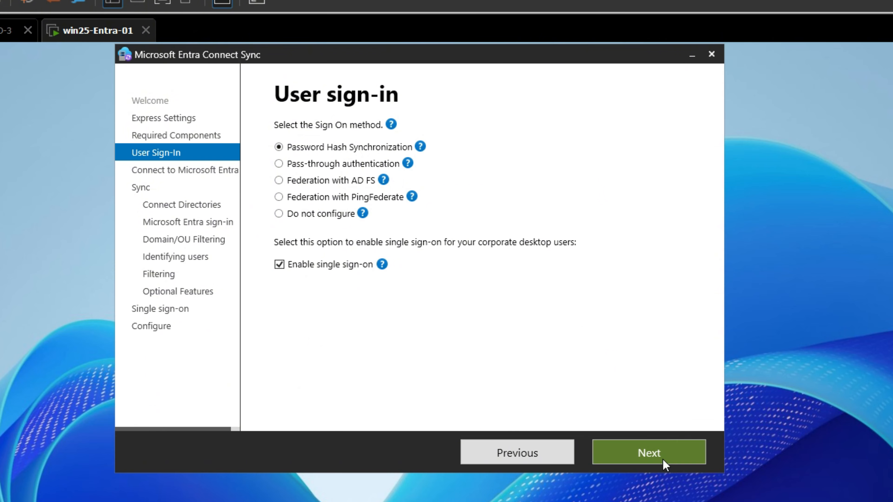
pyautogui.click(645, 456)
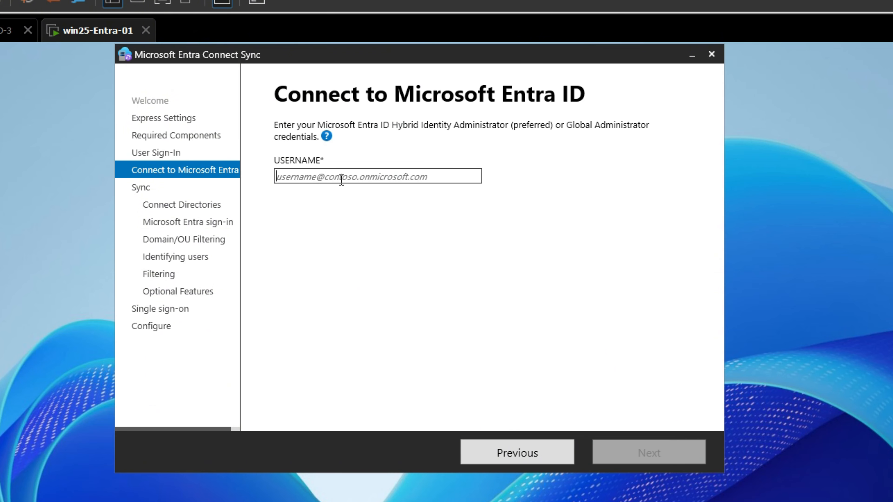
# Connect to Microsoft Entra ID by entering the administrator's username and signing in with the account password
pyautogui.hotkey('ctrl', 'v')
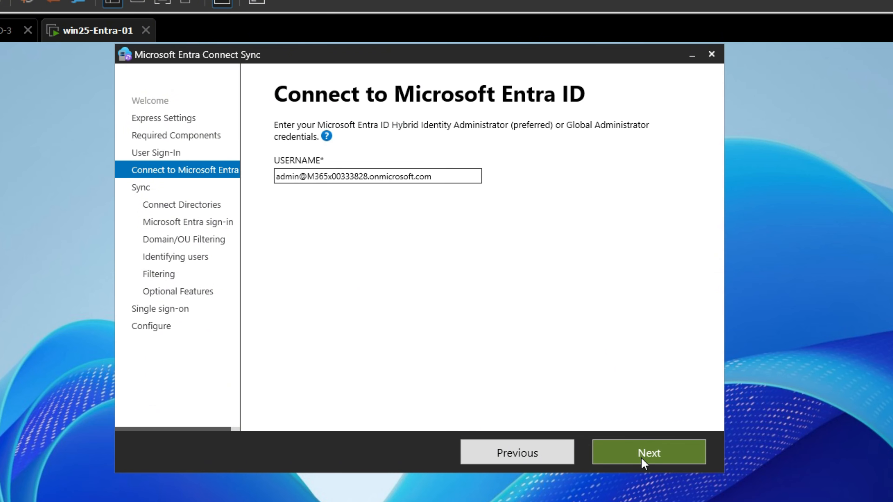
pyautogui.click(648, 455)
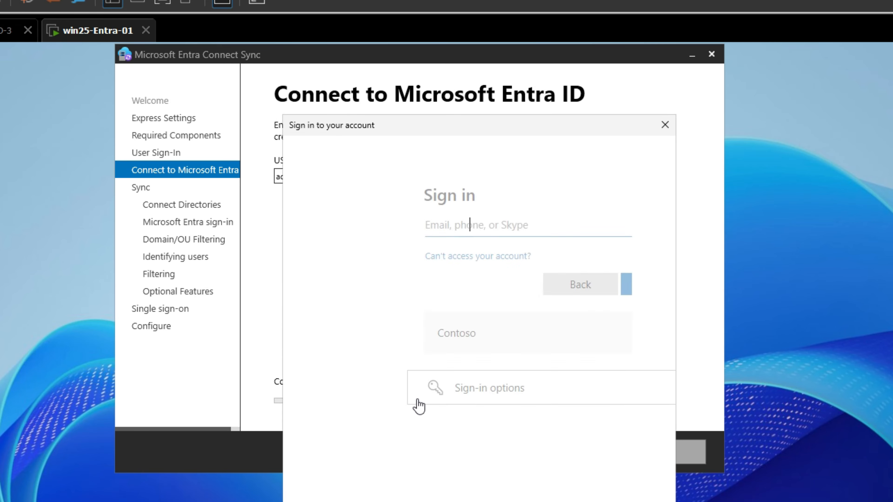
pyautogui.hotkey('ctrl', 'v')
pyautogui.click(583, 292)
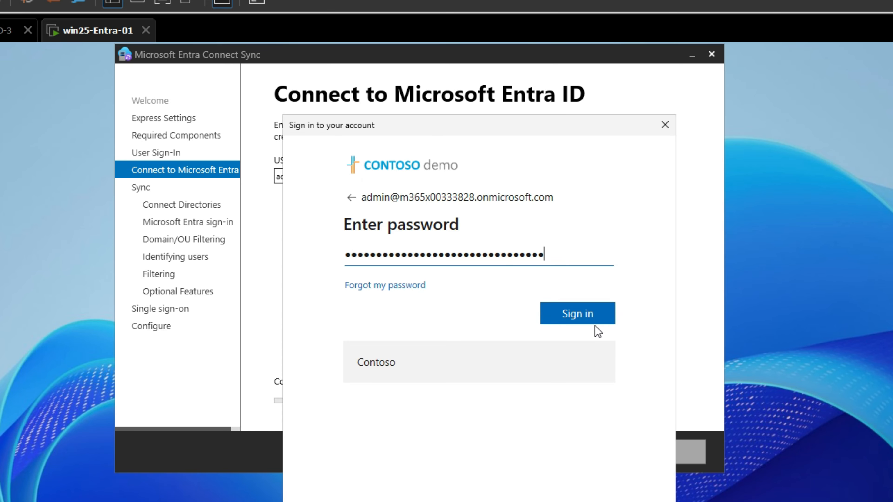
pyautogui.click(584, 315)
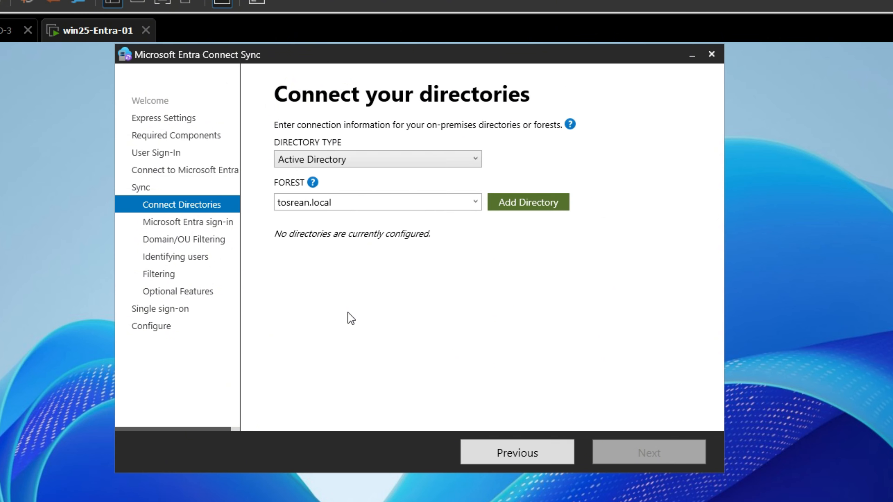
# Add the tosrean.local directory with a new AD account, entering TOSREAN\adm as enterprise admin and its password
pyautogui.click(500, 207)
pyautogui.click(328, 322)
pyautogui.write('tosrean\\')
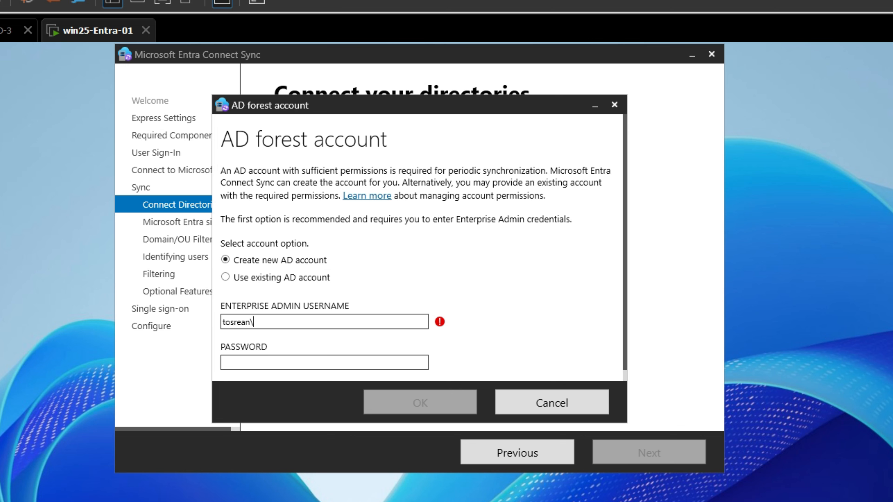
pyautogui.write('adm')
pyautogui.press('Tab')
pyautogui.write('••')
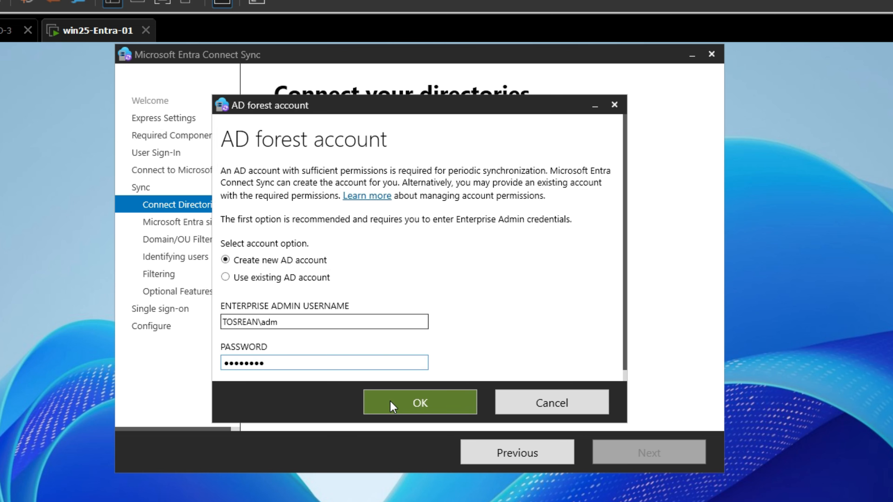
pyautogui.click(405, 402)
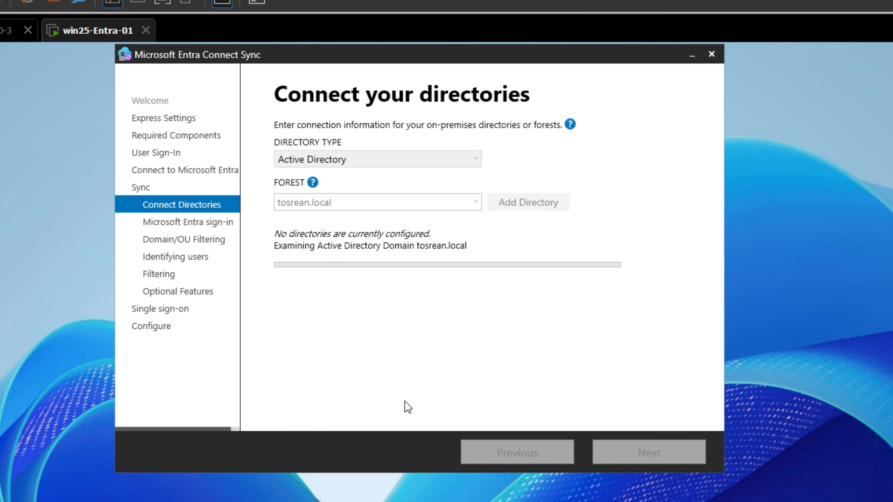
# Keep userPrincipalName as the sign-in attribute and continue without matching all UPN suffixes to verified domains
pyautogui.click(618, 453)
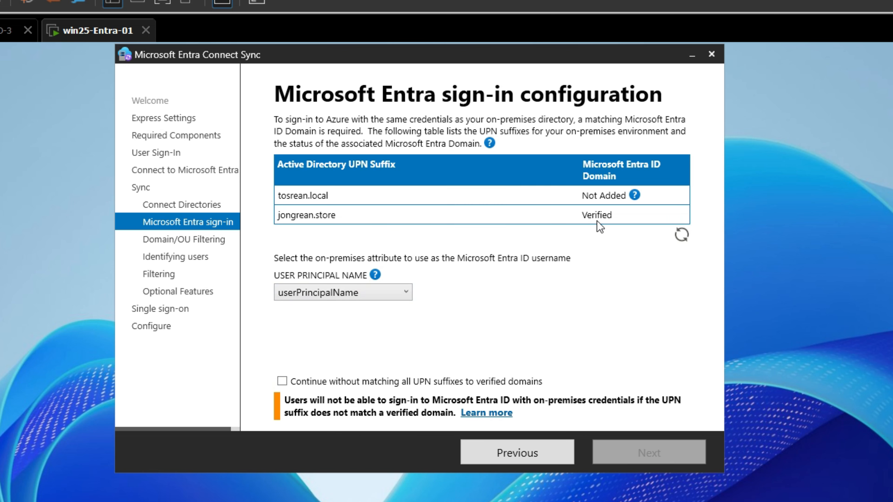
pyautogui.click(383, 384)
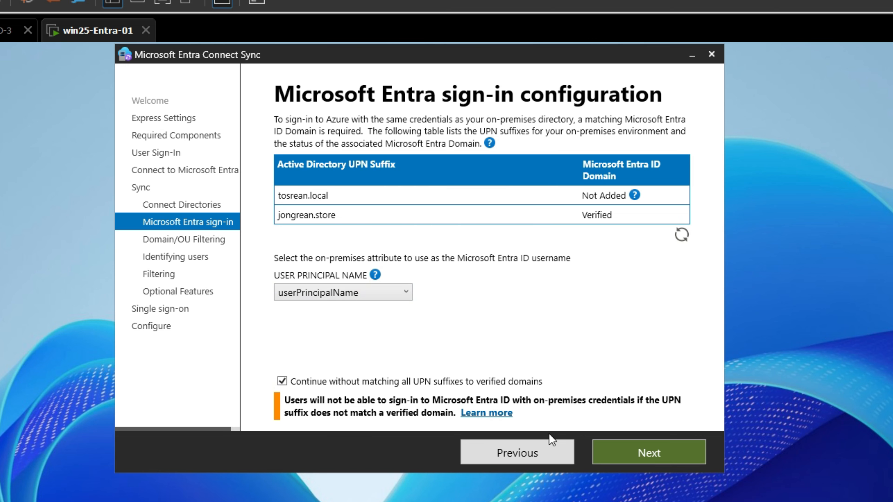
pyautogui.click(663, 457)
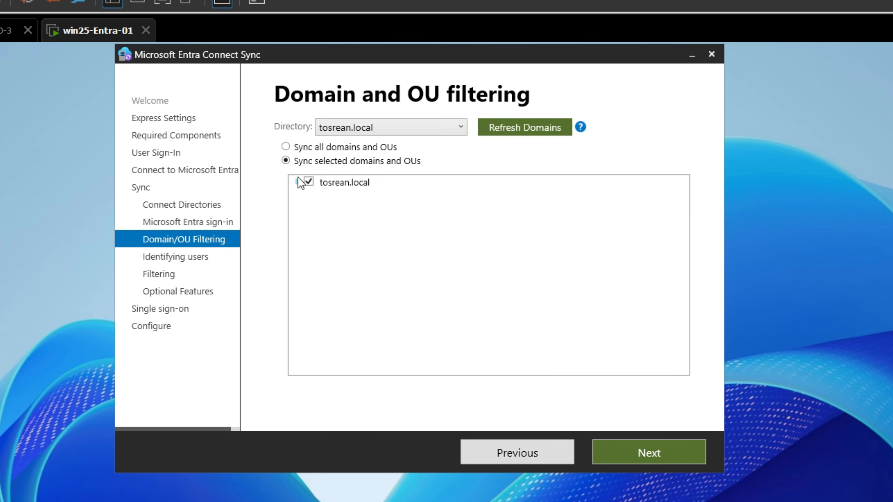
# Limit synchronization of tosrean.local to the Entra-Synced OU by deselecting the whole domain and selecting only that OU
pyautogui.click(297, 182)
pyautogui.click(309, 181)
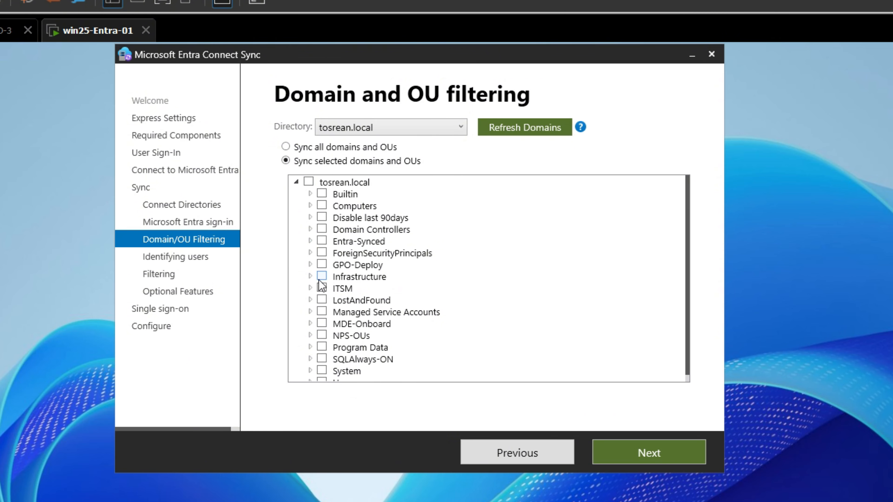
pyautogui.scroll(-1, 327, 343)
pyautogui.click(321, 233)
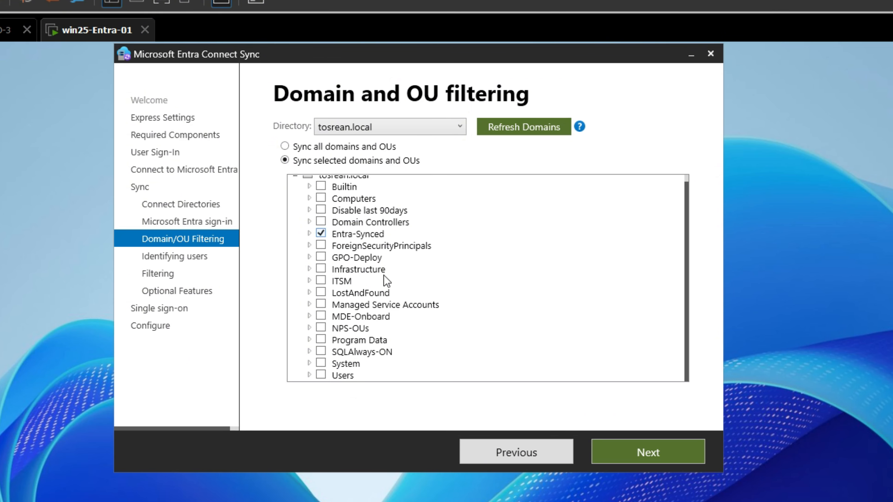
pyautogui.click(598, 450)
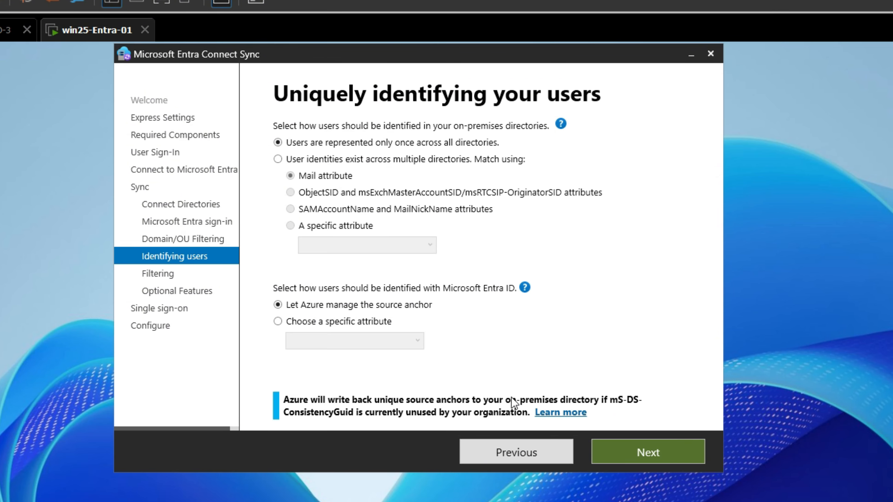
# Accept the default user identification and filtering settings, and enable Password writeback in the optional features
pyautogui.click(640, 450)
pyautogui.click(623, 444)
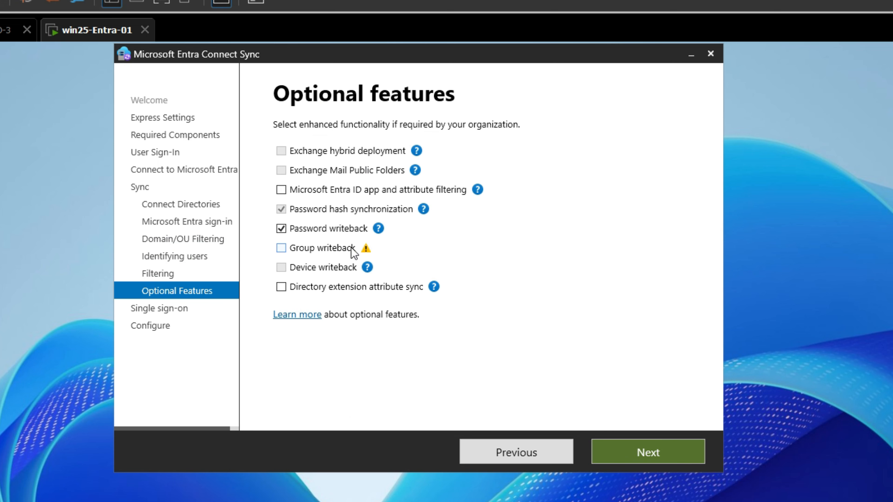
pyautogui.moveTo(352, 248)
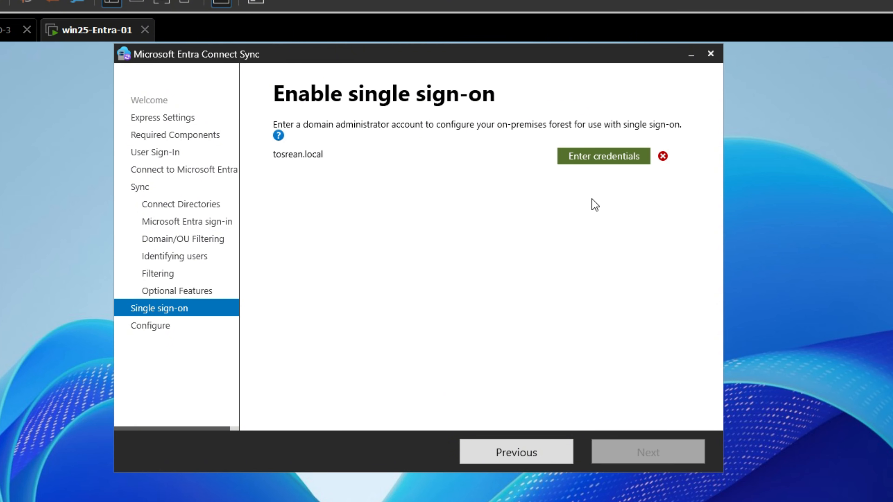
# Enable single sign-on for the tosrean.local forest with the domain administrator user name adm and the account password
pyautogui.click(580, 159)
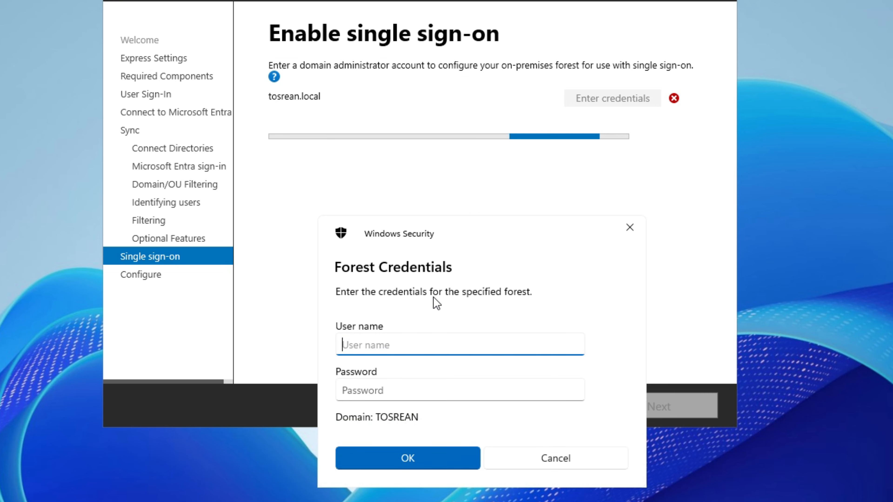
pyautogui.write('adm')
pyautogui.press('Tab')
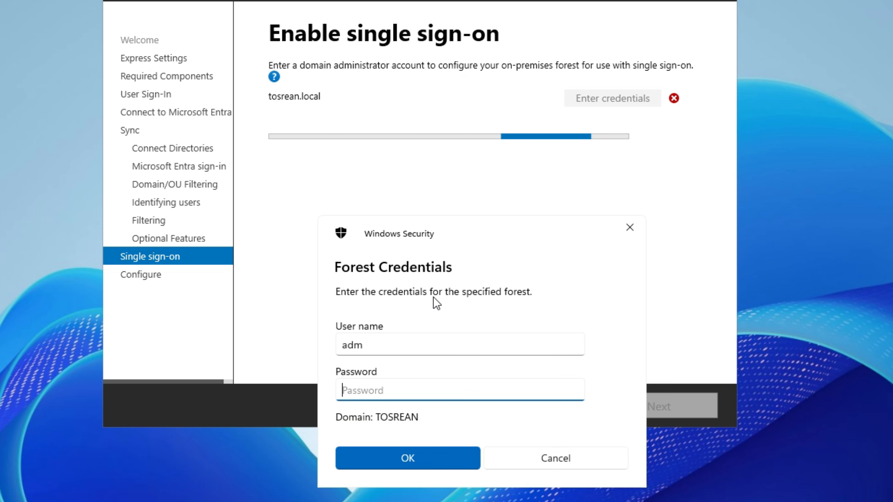
pyautogui.write('••••••••')
pyautogui.press('Return')
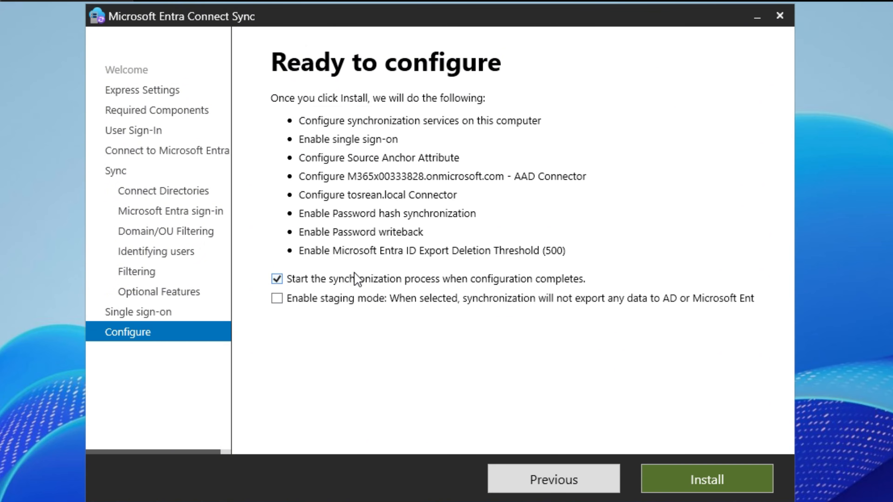
# Install the configuration with synchronization starting on completion, and exit the wizard once it finishes
pyautogui.click(699, 486)
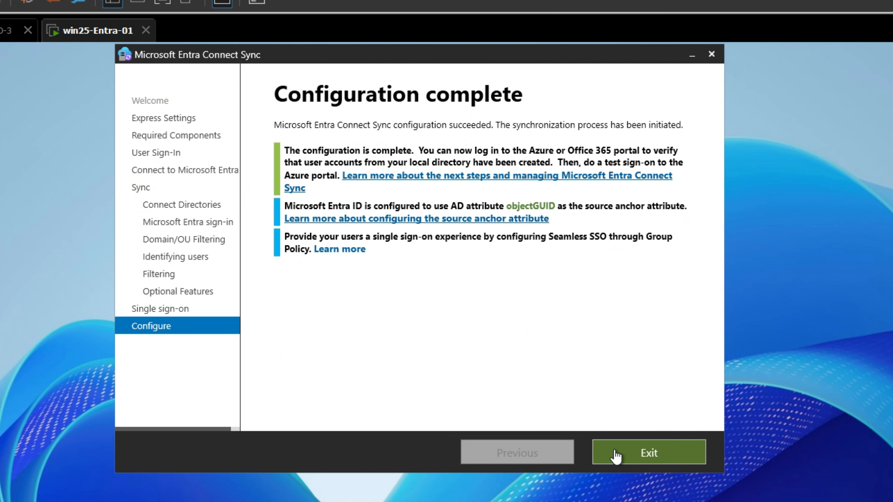
pyautogui.click(617, 456)
pyautogui.rightClick(251, 270)
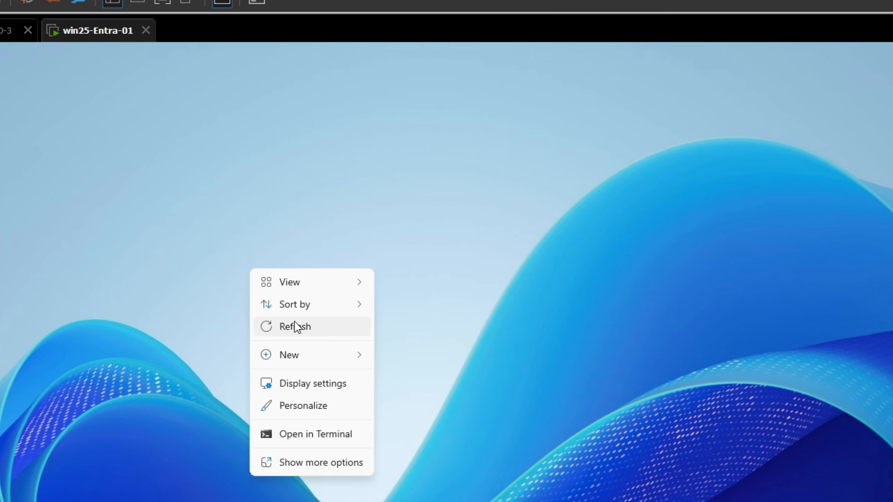
pyautogui.click(295, 325)
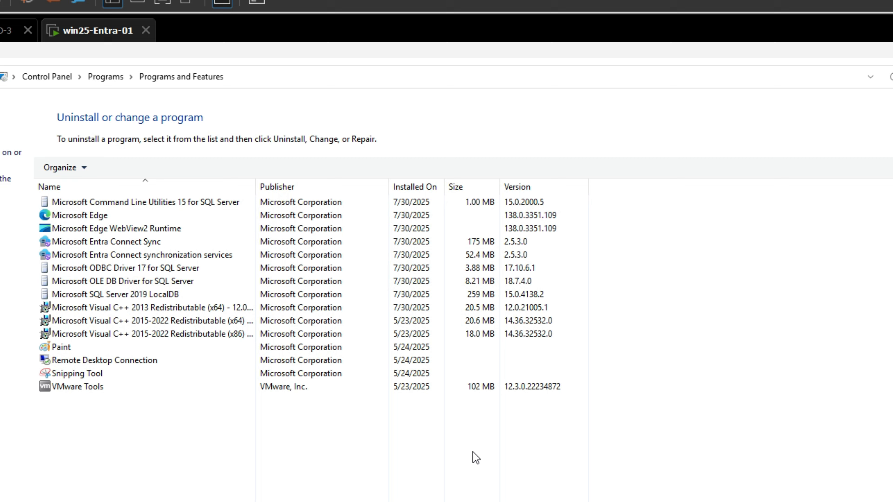
# Refresh the installed programs list and check it for the Microsoft Entra Connect components
pyautogui.rightClick(473, 453)
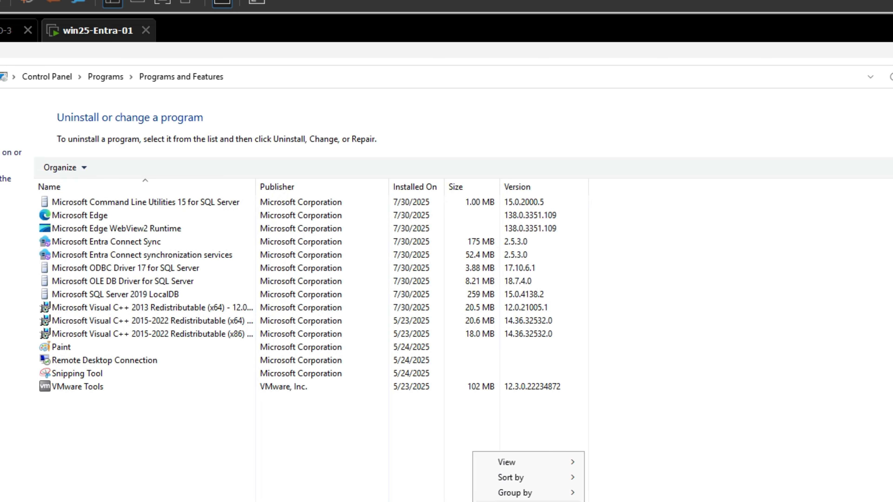
pyautogui.click(507, 501)
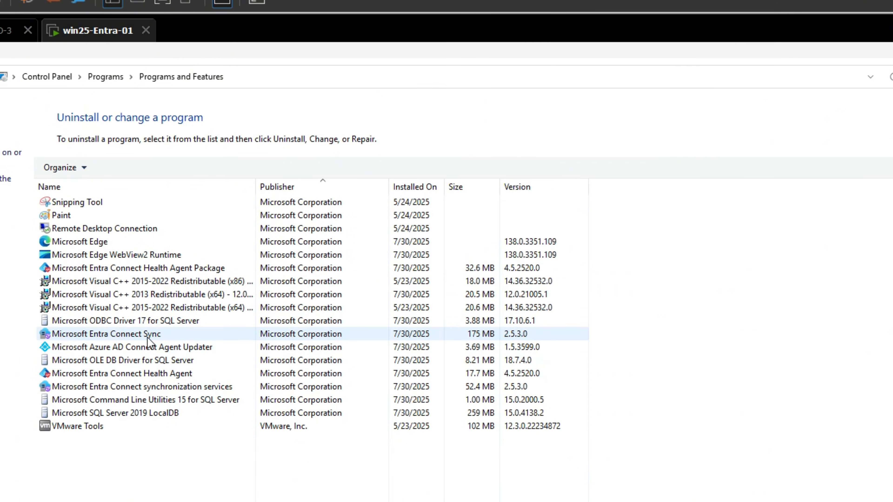
pyautogui.click(405, 335)
# Switch to the Microsoft Entra admin center in the browser and open the Entra ID overview
pyautogui.click(457, 499)
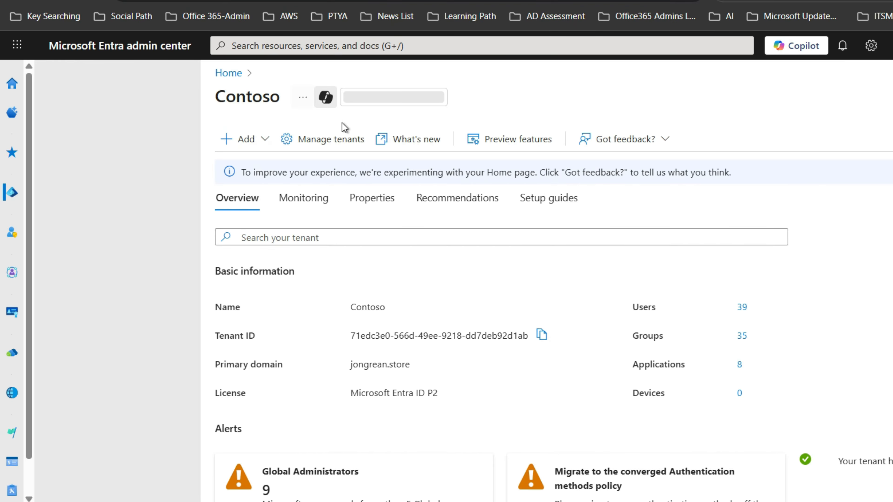
pyautogui.click(45, 87)
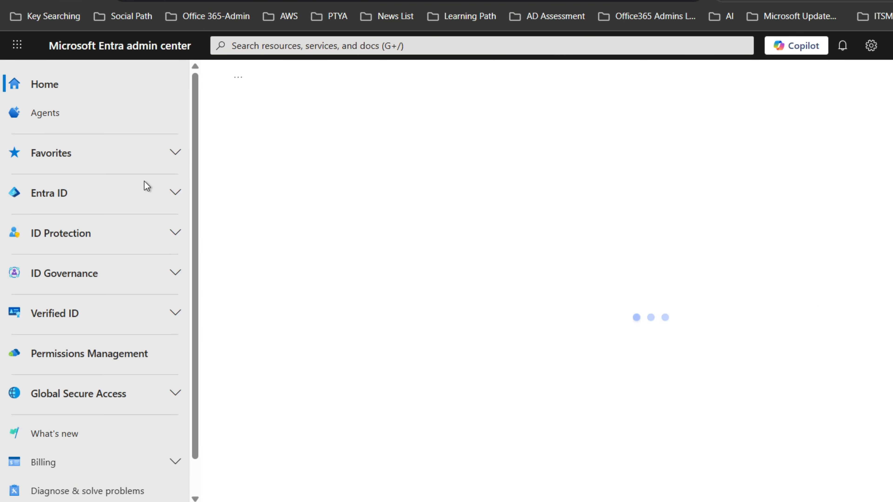
pyautogui.click(105, 162)
pyautogui.click(90, 202)
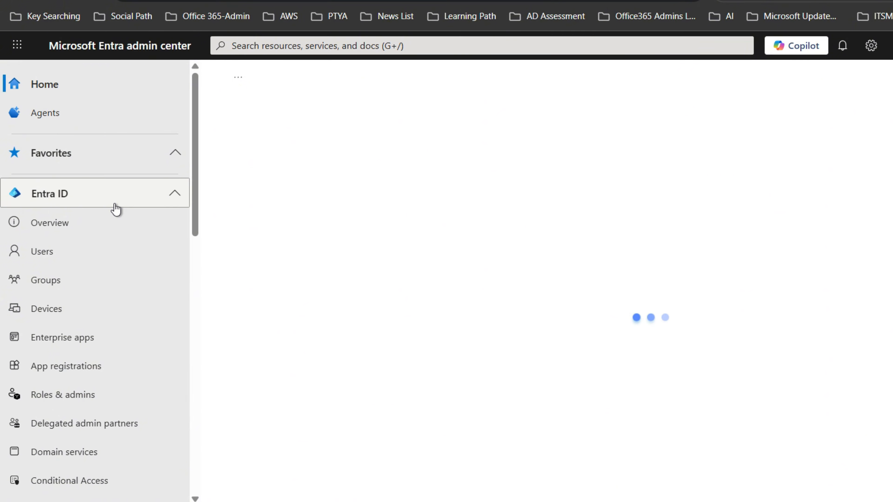
pyautogui.hotkey('ctrl', '-')
pyautogui.click(54, 200)
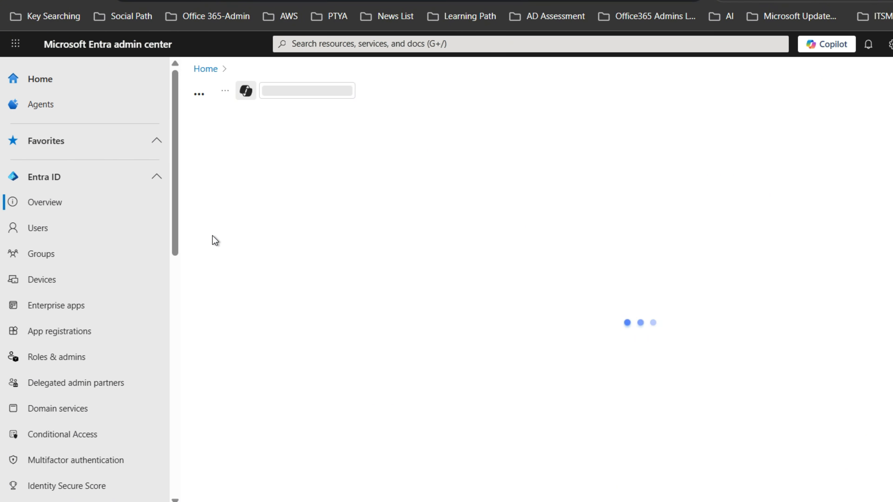
# Go to Microsoft Entra Connect from the tenant overview and open its Connect Sync page
pyautogui.scroll(-10, 685, 324)
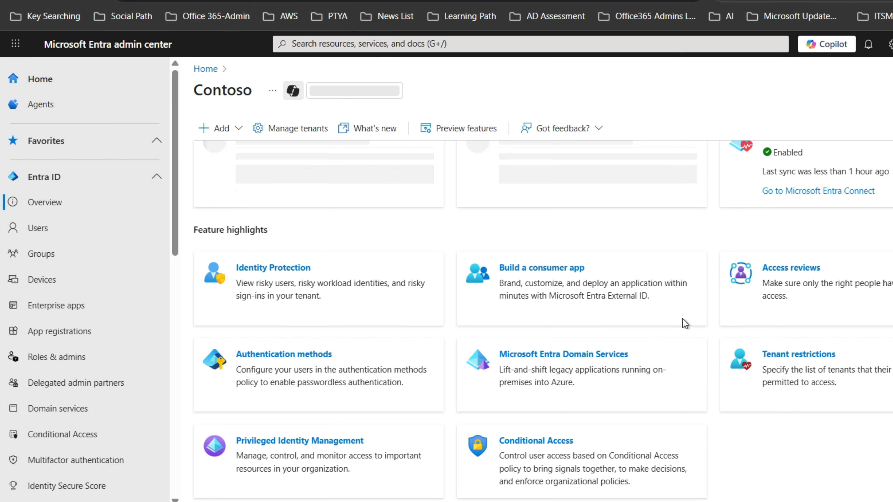
pyautogui.scroll(4, 819, 334)
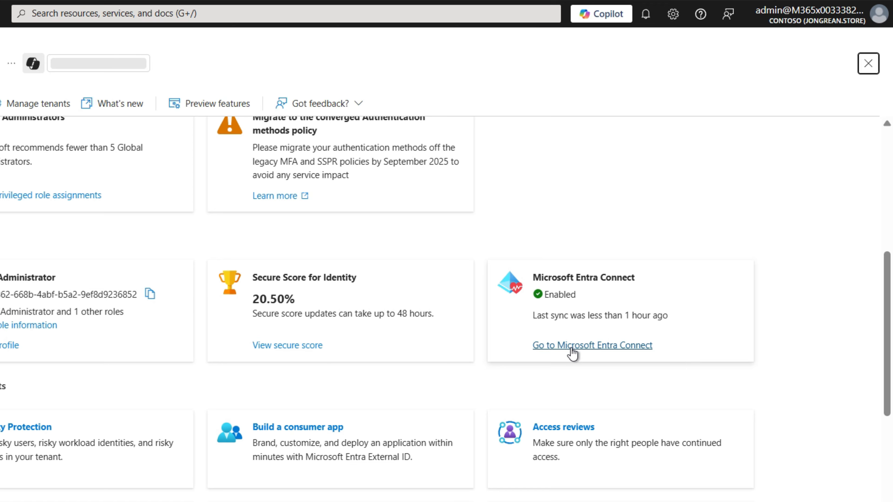
pyautogui.click(571, 351)
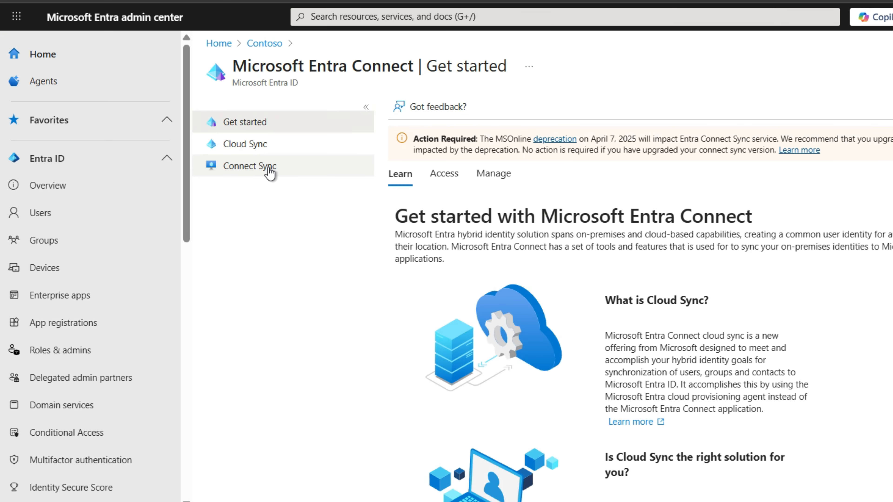
pyautogui.click(269, 169)
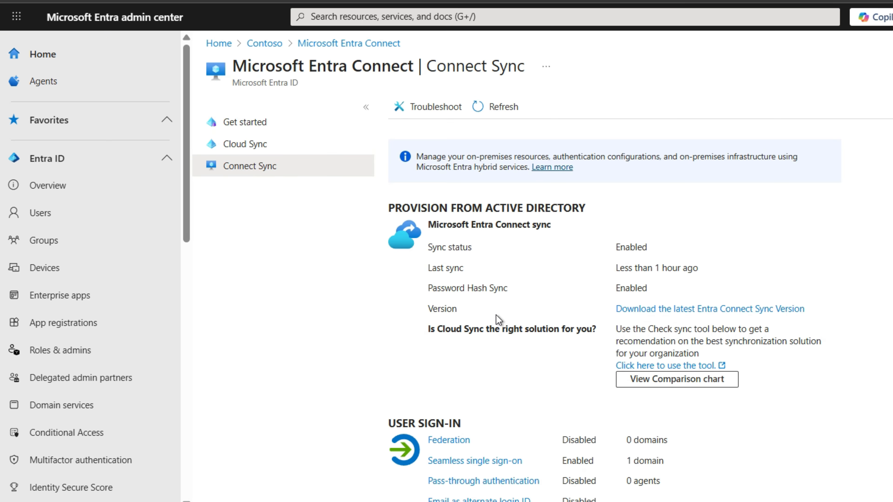
# Review the Connect Sync provisioning status and the user sign-in settings, including the seamless single sign-on domain count
pyautogui.scroll(-5, 602, 331)
pyautogui.scroll(2, 648, 359)
pyautogui.moveTo(664, 313); pyautogui.dragTo(638, 310)
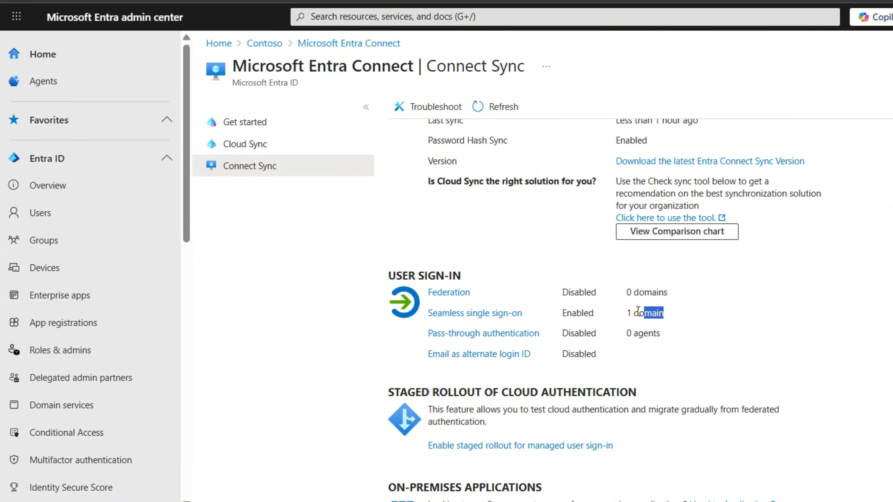
pyautogui.click(651, 356)
pyautogui.scroll(-2, 652, 365)
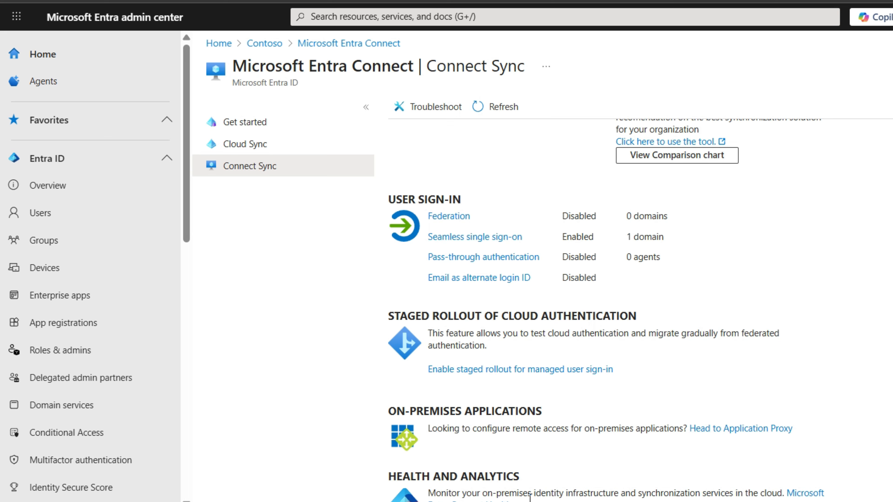
# Open Microsoft Entra Connect Health and check its sync errors and the tenant's entry under sync services
pyautogui.click(469, 501)
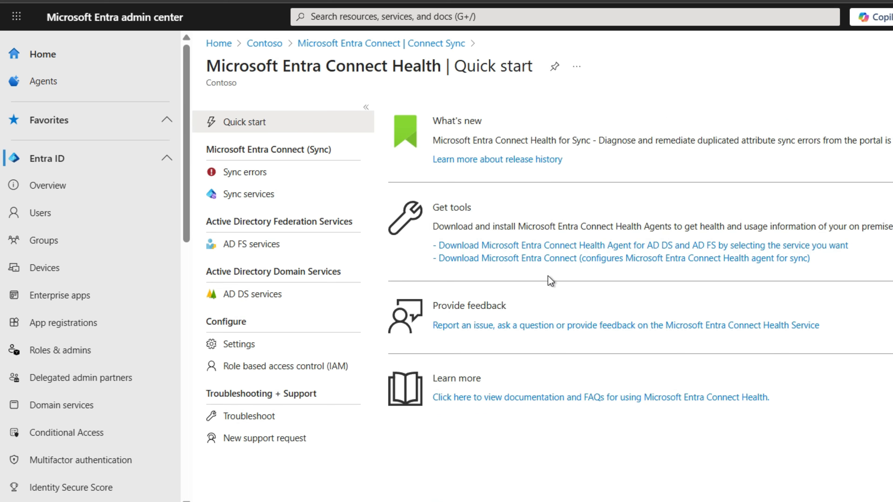
pyautogui.click(248, 172)
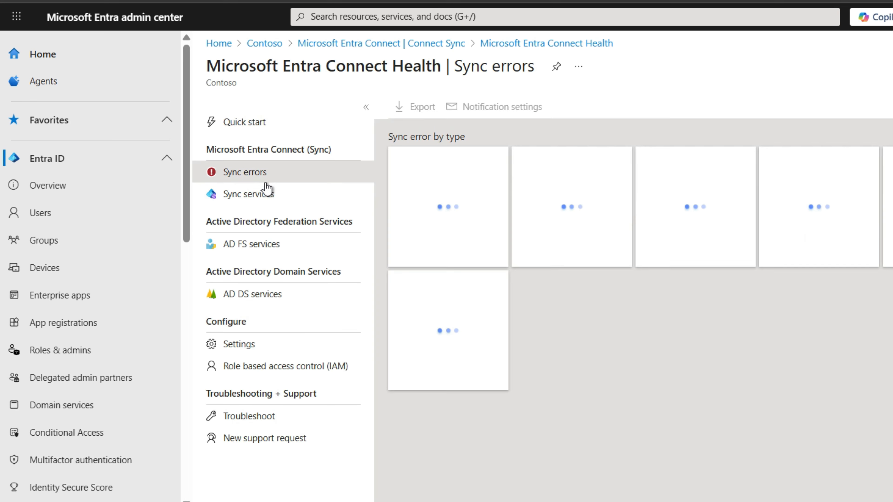
pyautogui.click(269, 196)
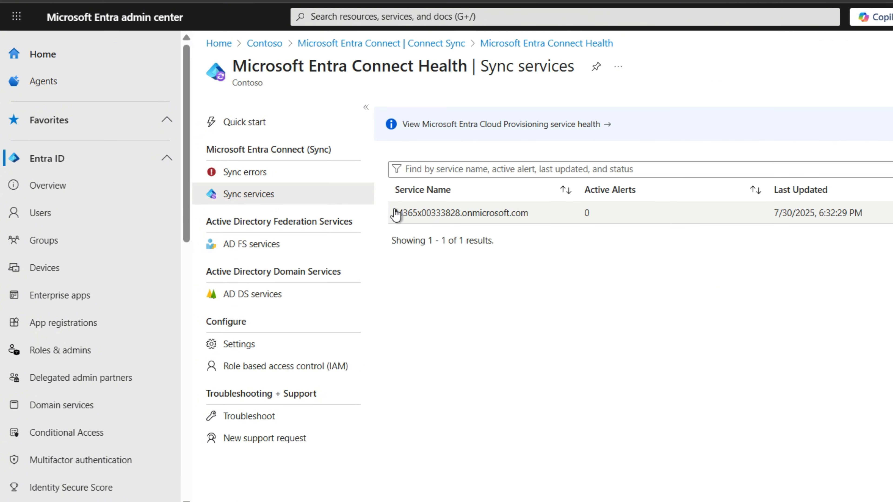
pyautogui.moveTo(394, 213); pyautogui.dragTo(686, 223)
pyautogui.click(714, 297)
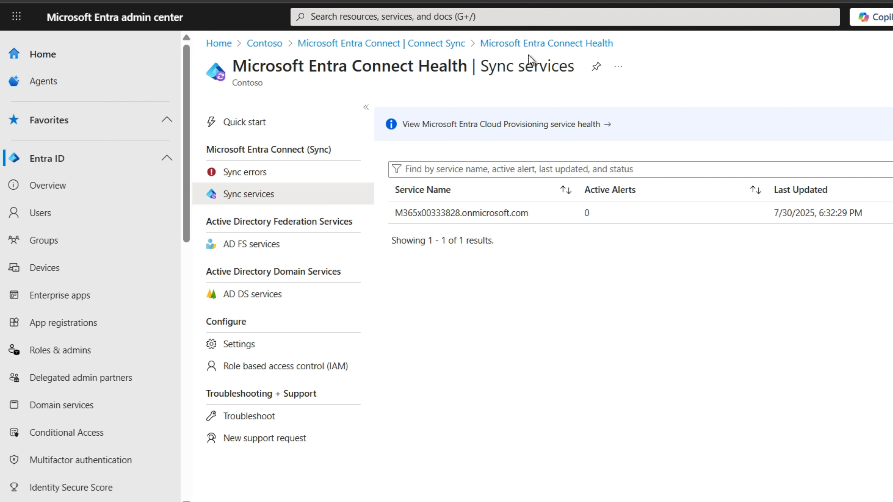
# Return to Connect Sync and open the list of all devices in the tenant
pyautogui.click(439, 43)
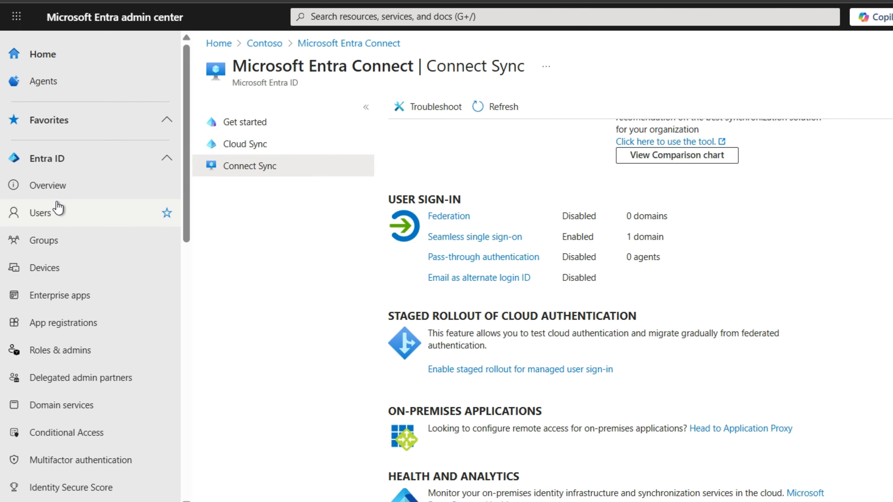
pyautogui.click(57, 215)
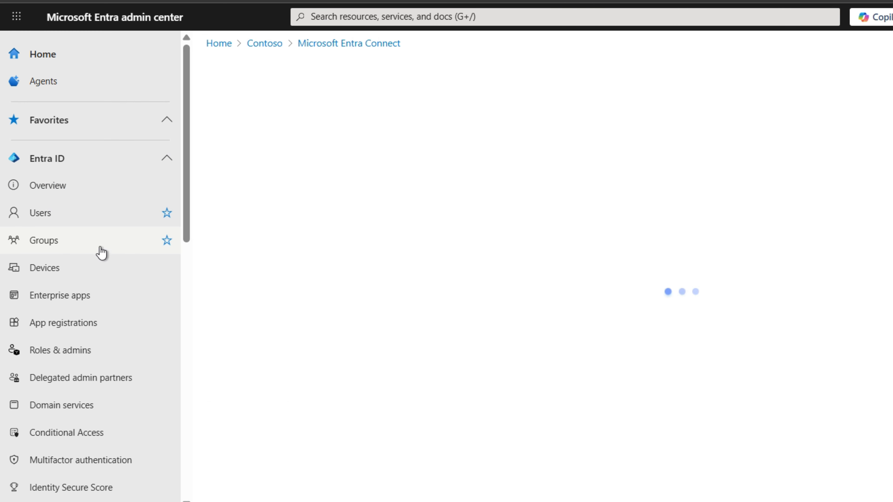
pyautogui.click(62, 268)
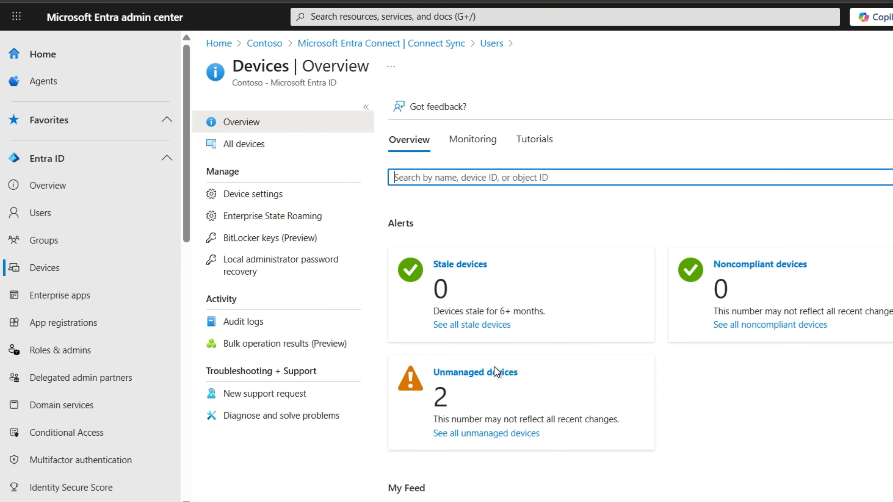
pyautogui.click(240, 144)
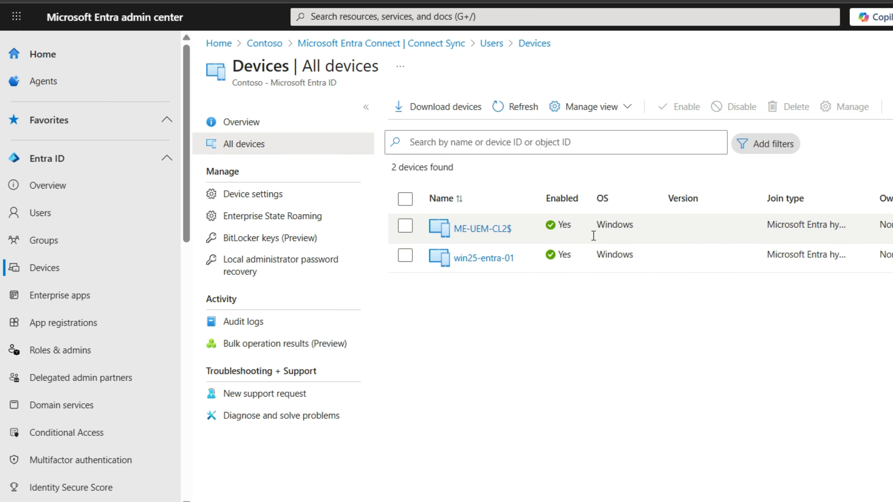
# Widen the Join type column, refresh the device list and examine the synced devices' join type and remaining columns
pyautogui.doubleClick(869, 191)
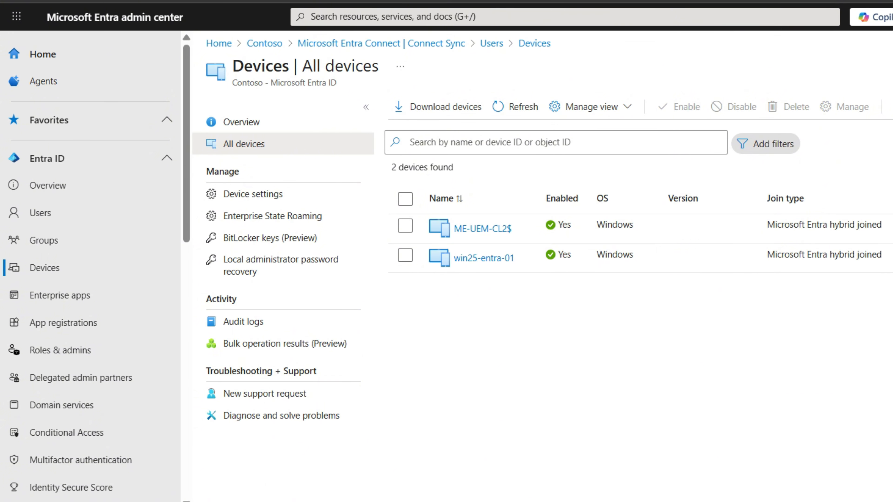
pyautogui.moveTo(889, 226); pyautogui.dragTo(775, 222)
pyautogui.click(755, 321)
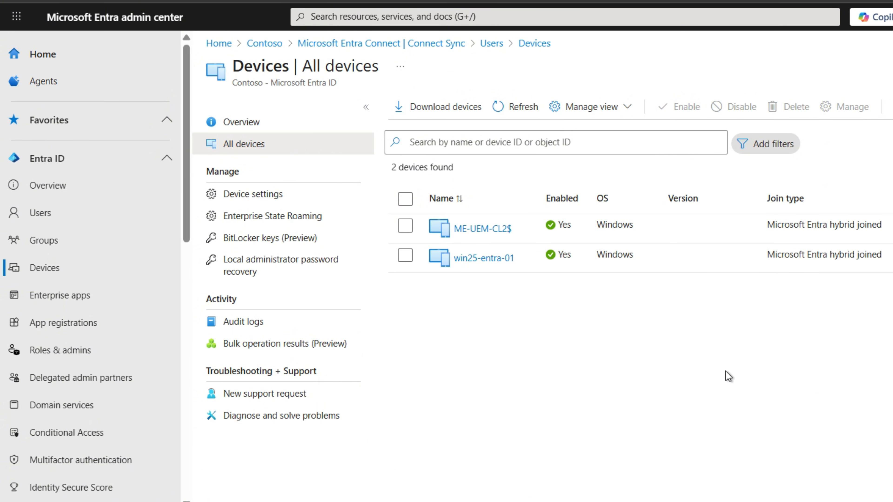
pyautogui.click(521, 112)
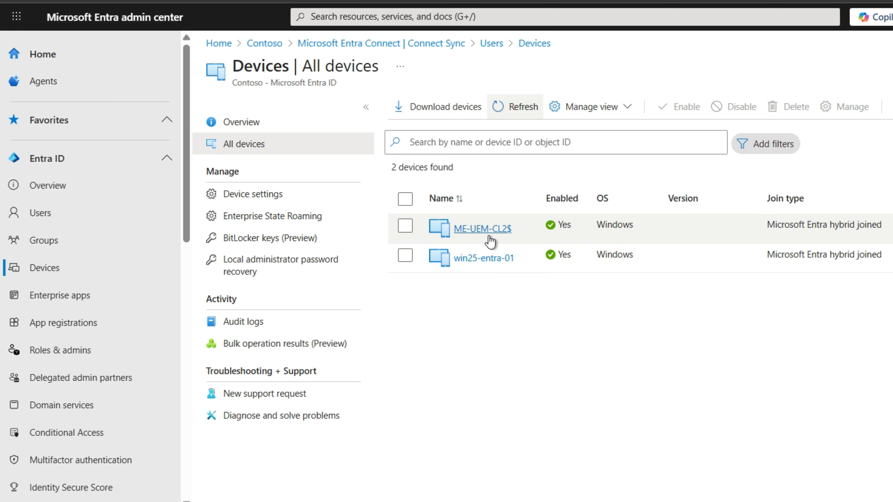
pyautogui.moveTo(567, 501); pyautogui.dragTo(781, 501)
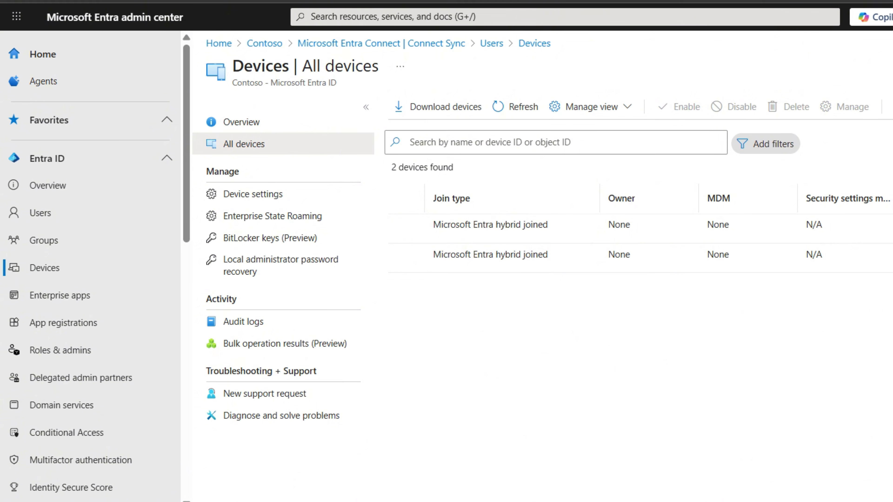
pyautogui.moveTo(774, 501); pyautogui.dragTo(566, 501)
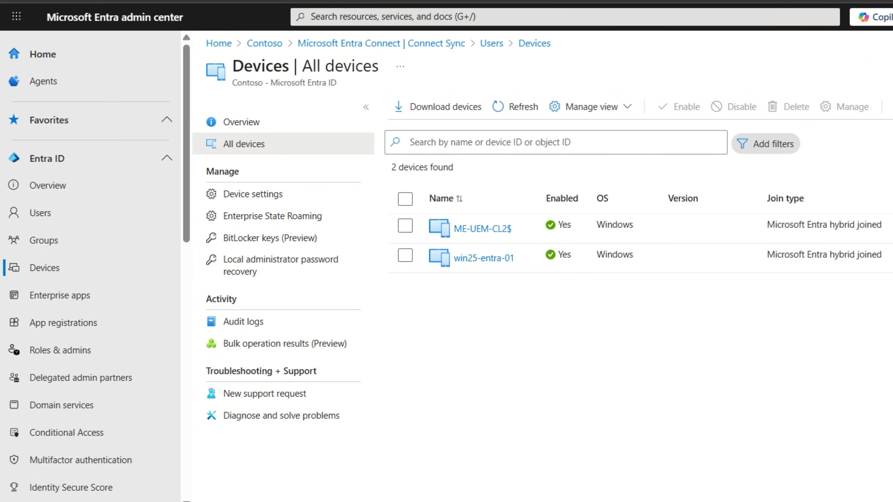
# Open the properties of device ME-UEM-CL2$ and go back to the Connect Sync page
pyautogui.click(480, 228)
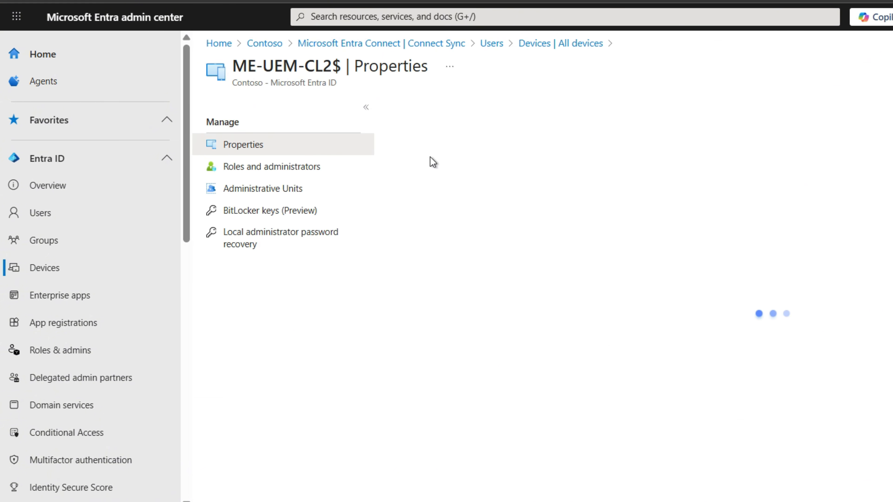
pyautogui.click(491, 43)
pyautogui.click(454, 43)
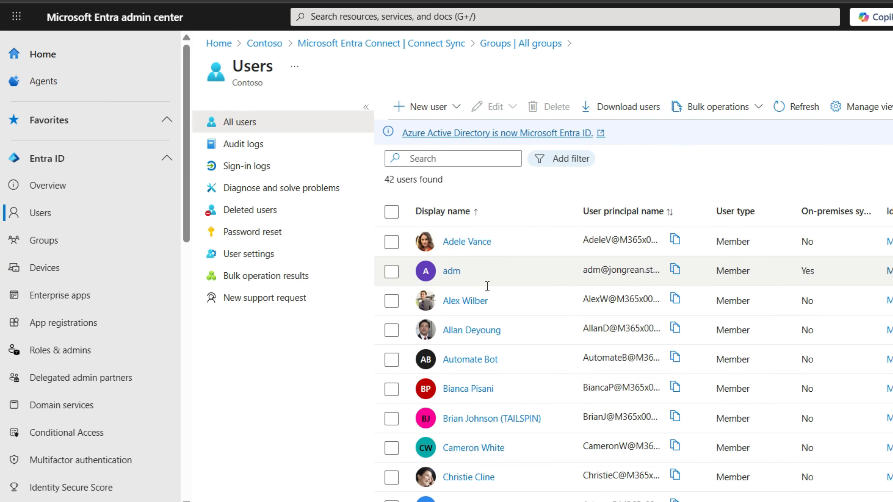
# Open the synced user adm from the user list and review its overview details
pyautogui.click(452, 273)
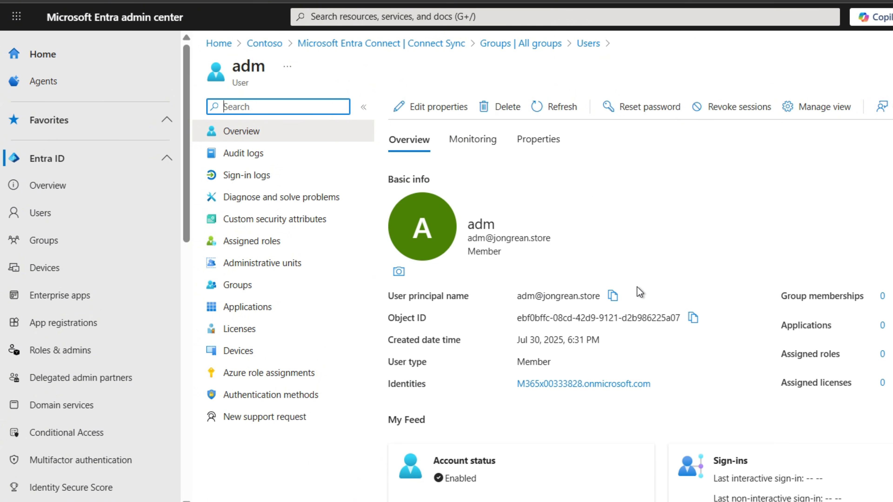
pyautogui.scroll(-5, 640, 292)
pyautogui.scroll(4, 640, 293)
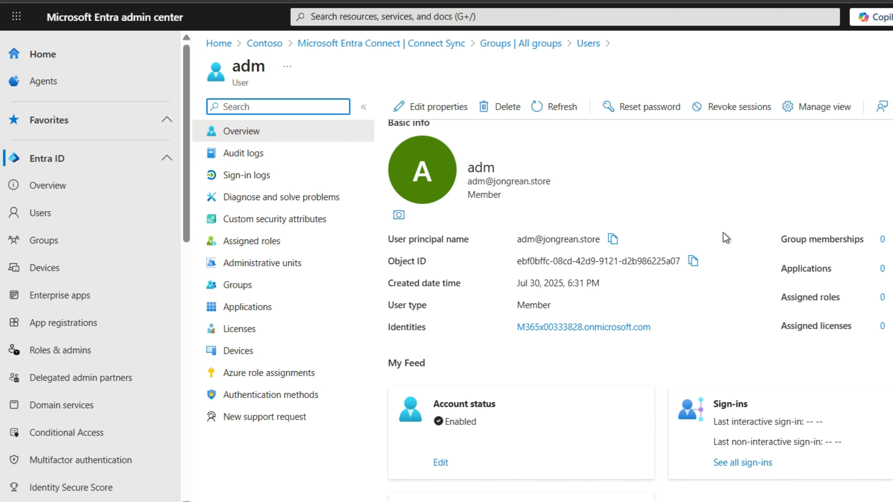
# Open the properties of user adm and examine the identity, job information, settings and on-premises attributes
pyautogui.scroll(2, 726, 237)
pyautogui.click(555, 139)
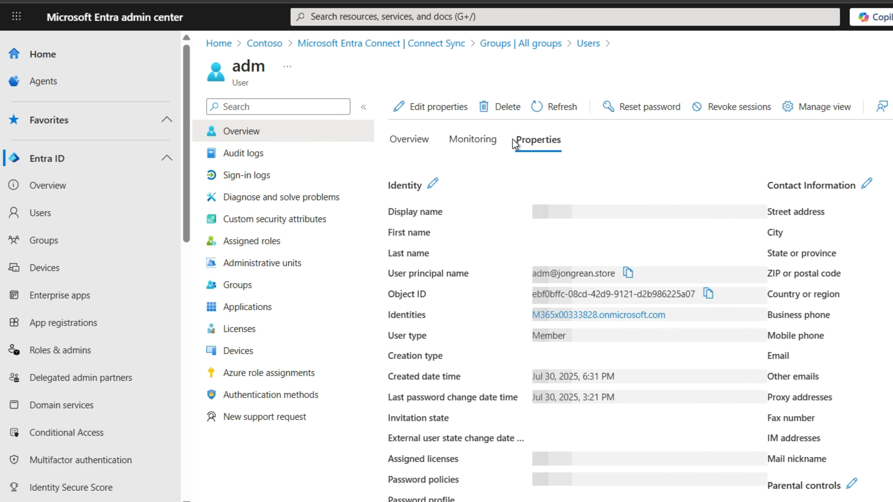
pyautogui.scroll(-5, 729, 278)
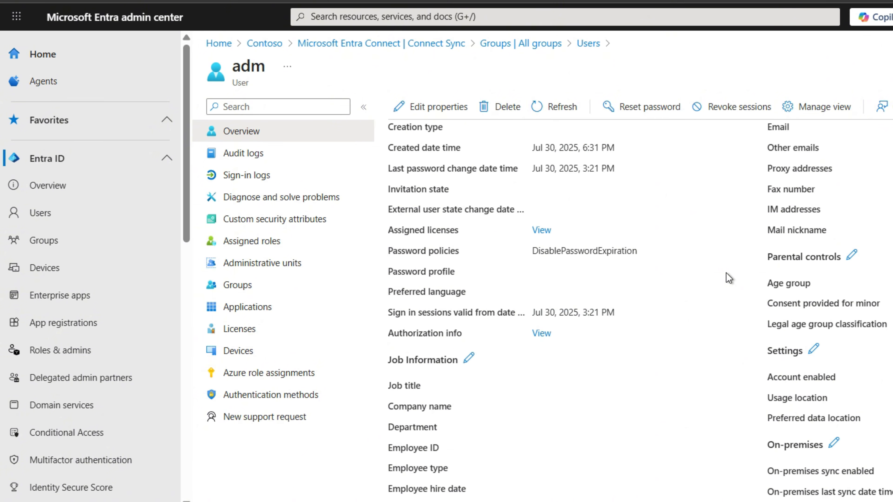
pyautogui.scroll(-3, 728, 278)
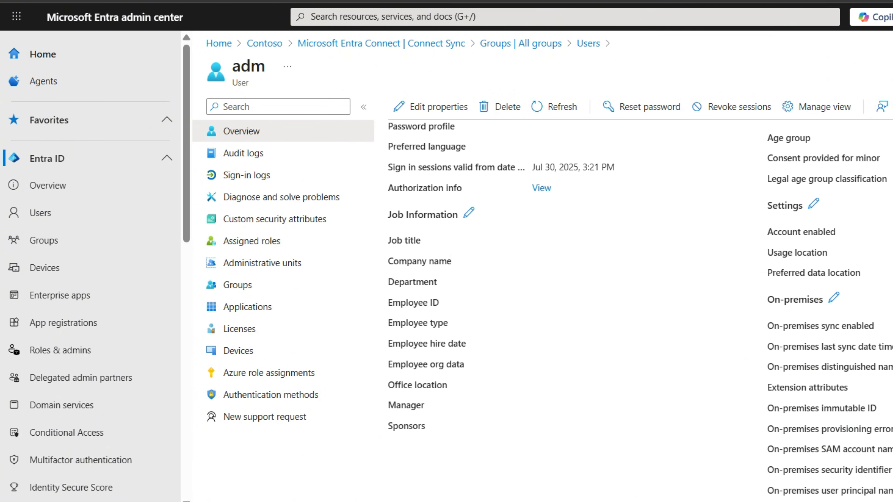
pyautogui.scroll(8, 633, 299)
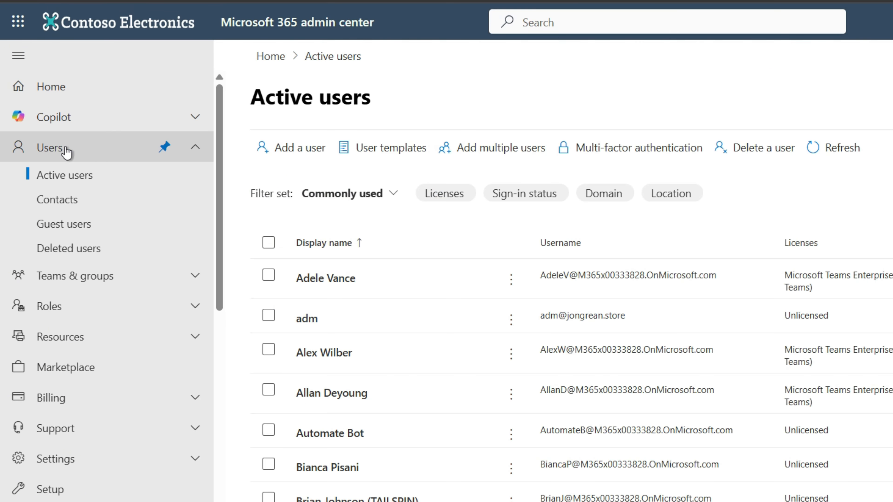
# Switch to the Microsoft 365 admin center, select adm among the active users, add the Sync status column and check the users' sync status
pyautogui.scroll(-2, 376, 258)
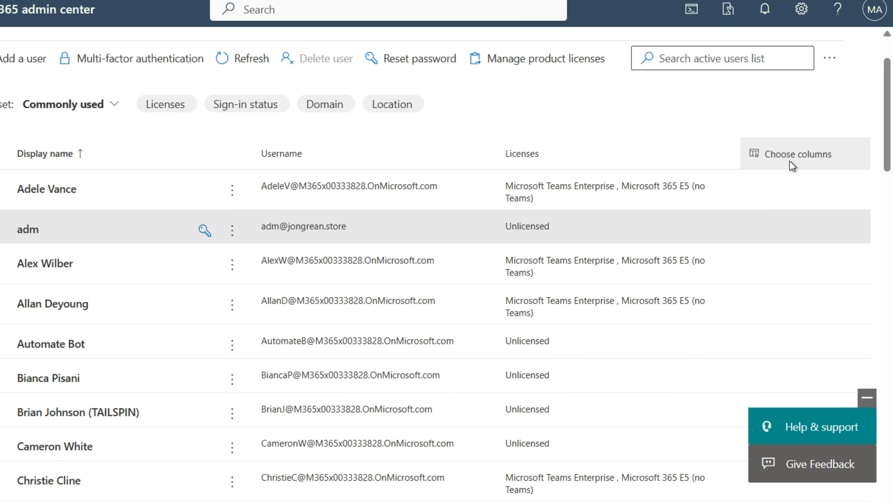
pyautogui.click(792, 160)
pyautogui.click(536, 278)
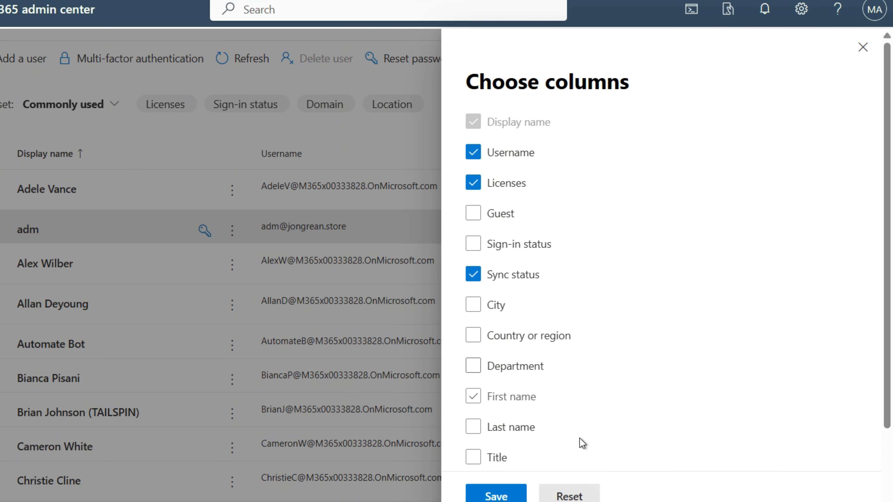
pyautogui.click(496, 496)
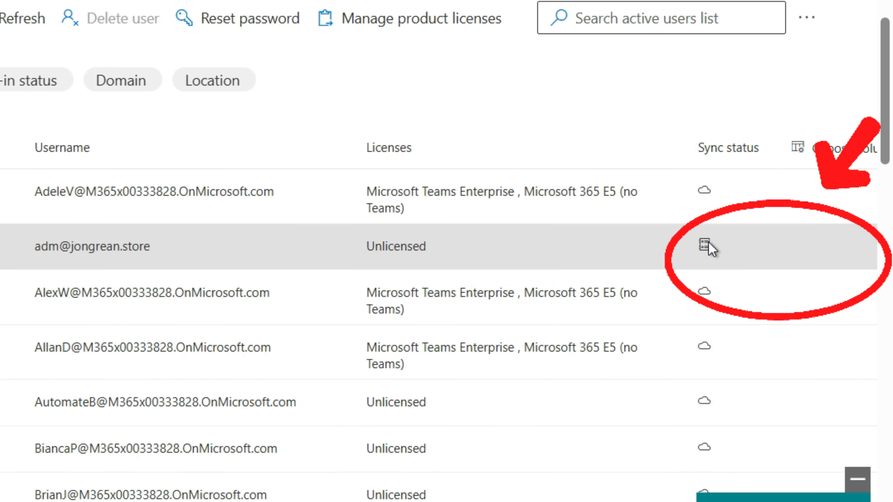
pyautogui.moveTo(757, 225)
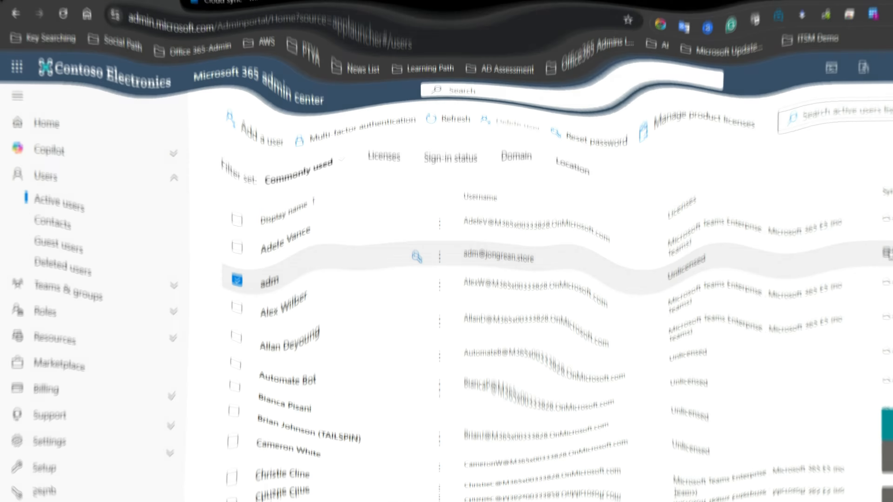
pyautogui.scroll(-5, 657, 327)
pyautogui.scroll(6, 656, 322)
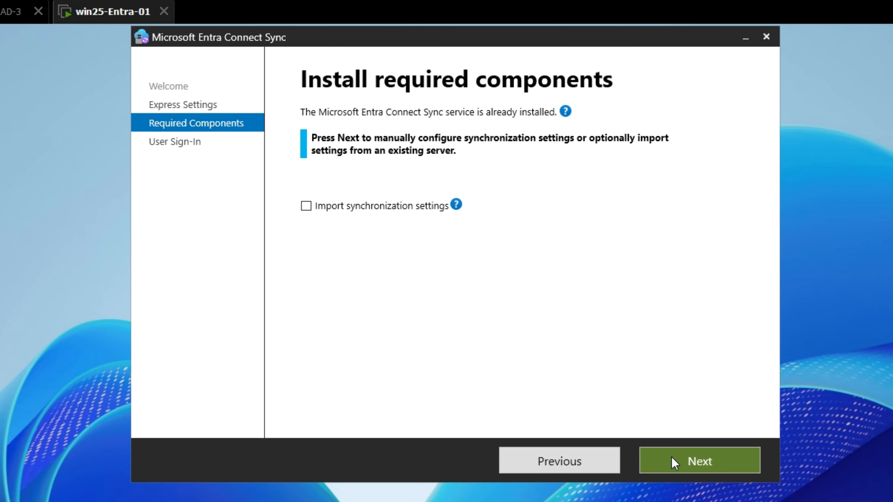
# Switch to the Microsoft Entra Connect Sync setup, reveal the import synchronization settings option, turn it back off and continue past the required components
pyautogui.click(429, 211)
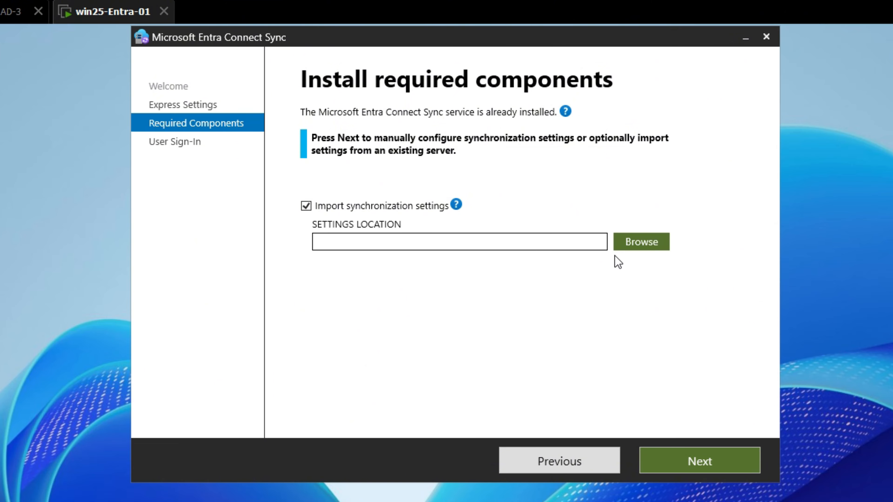
pyautogui.click(419, 207)
pyautogui.click(711, 469)
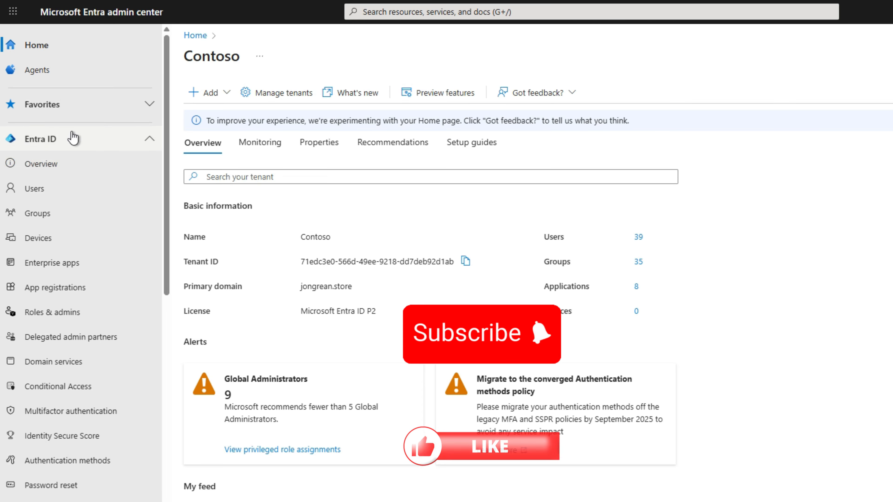
# Switch to the Microsoft Entra admin center, open the Contoso tenant overview and review its basic information, alerts and feed
pyautogui.click(41, 164)
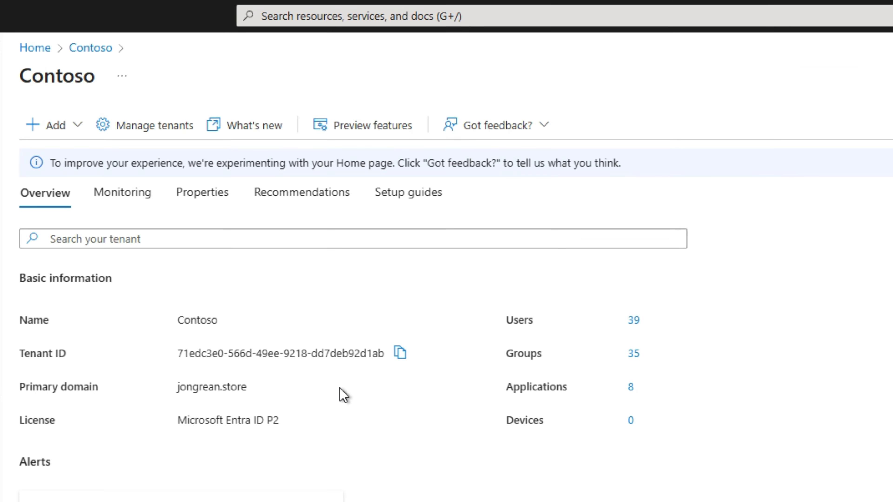
pyautogui.scroll(-6, 400, 387)
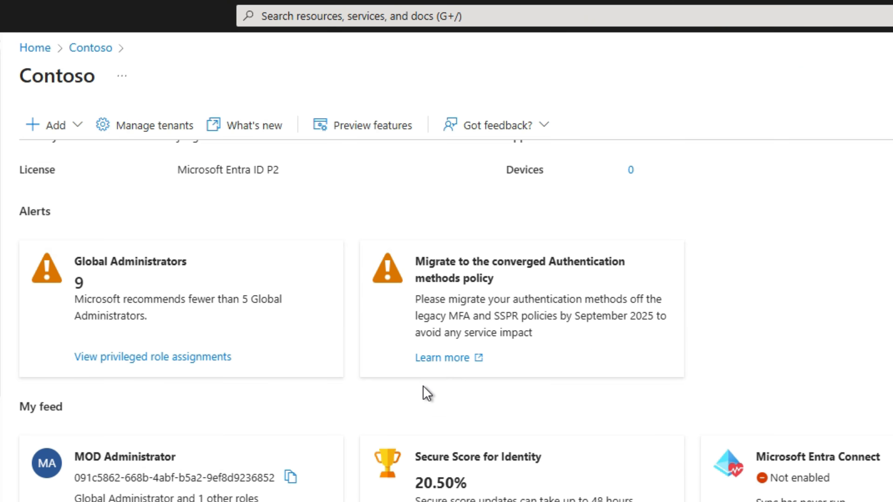